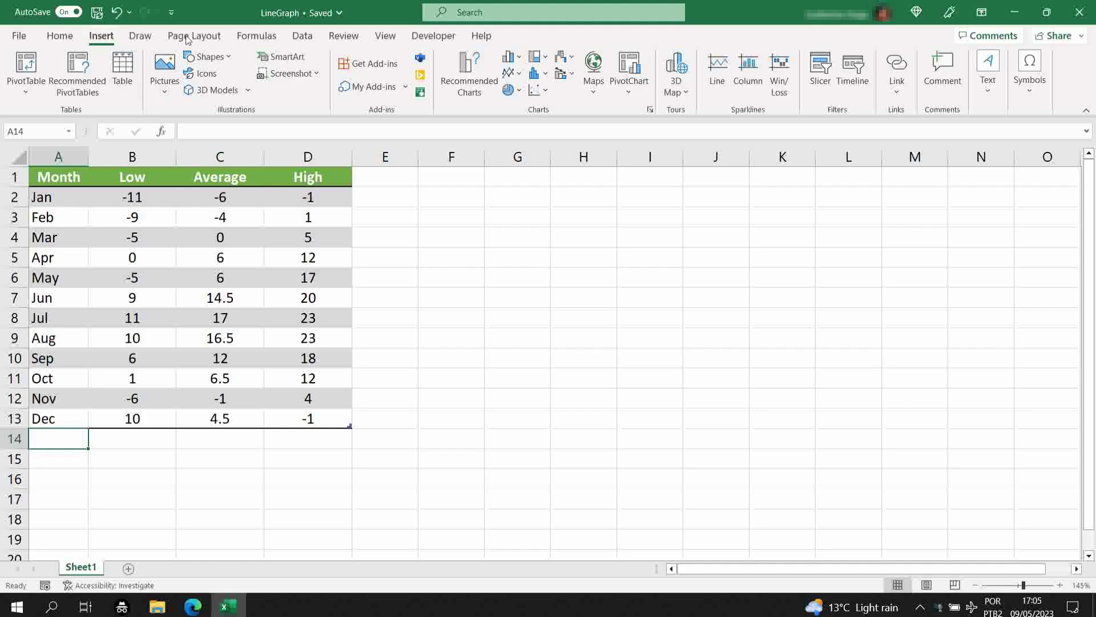
Insert a basic 2-D Line chart from the Line chart gallery beside the temperature table
{"action": "left_click", "coordinate": [511, 76]}
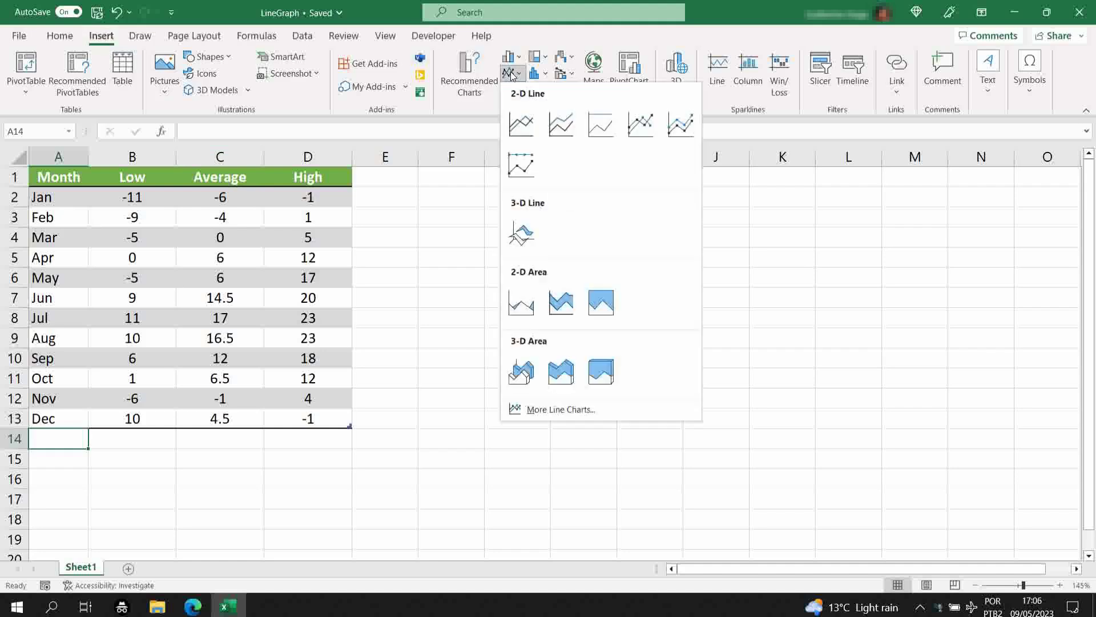
{"action": "left_click", "coordinate": [520, 125]}
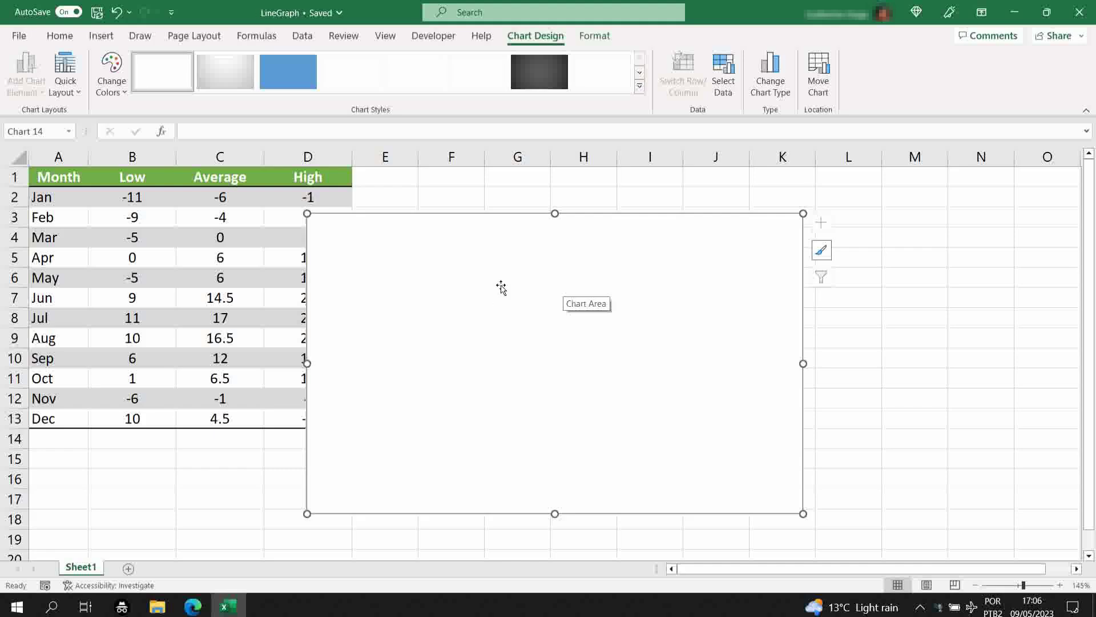
In Select Data, add a series named from C1 with values C2:C13 (Average)
{"action": "right_click", "coordinate": [502, 288]}
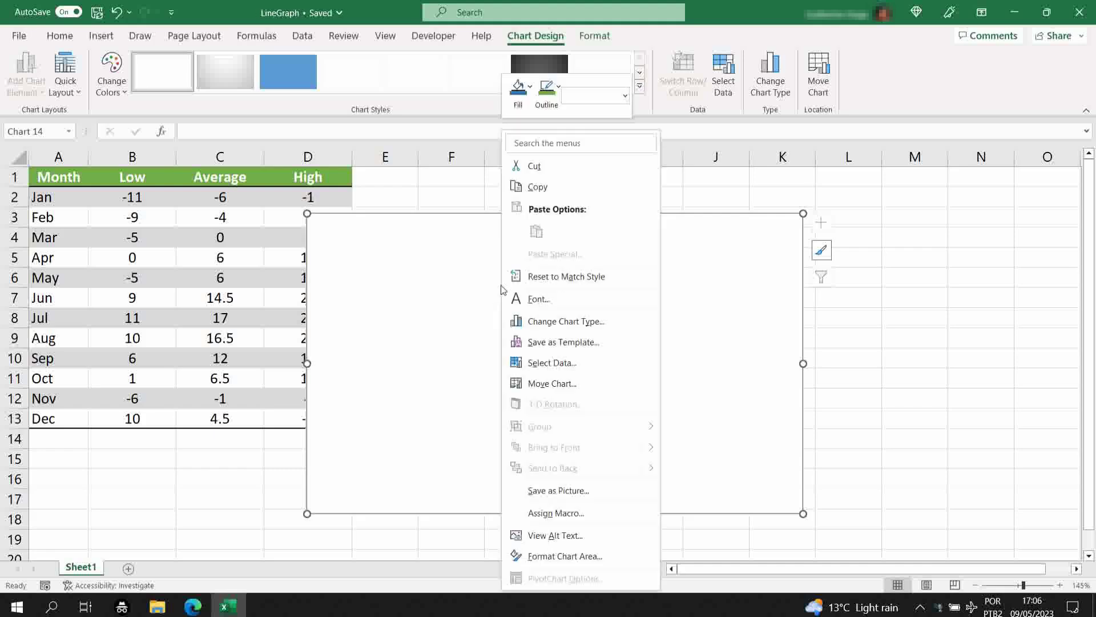
{"action": "left_click", "coordinate": [587, 363]}
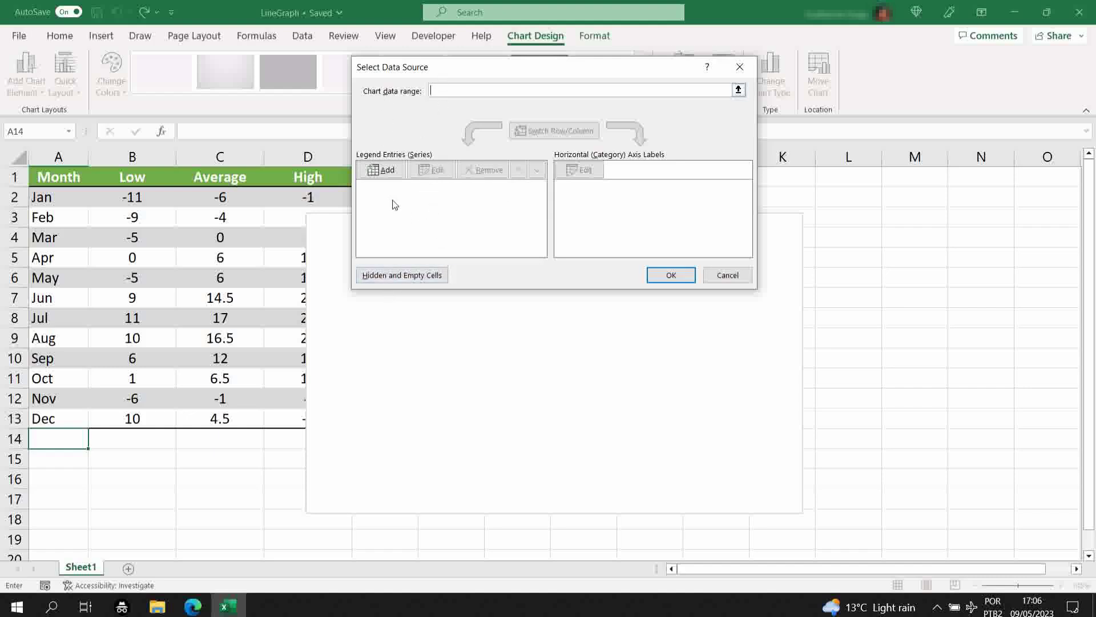
{"action": "left_click", "coordinate": [389, 170]}
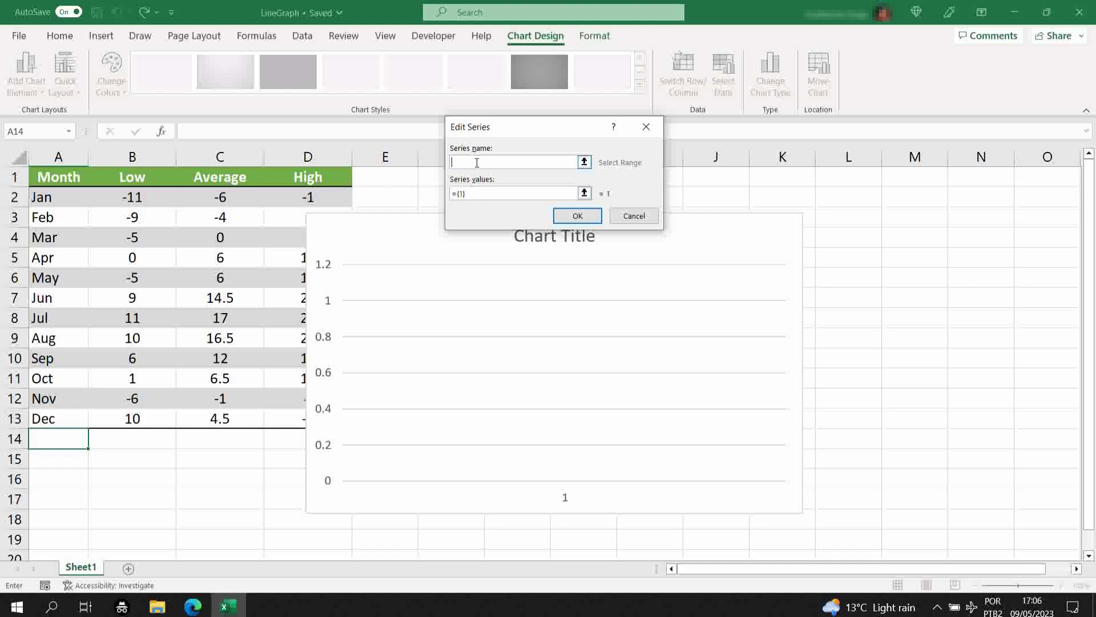
{"action": "left_click", "coordinate": [231, 176]}
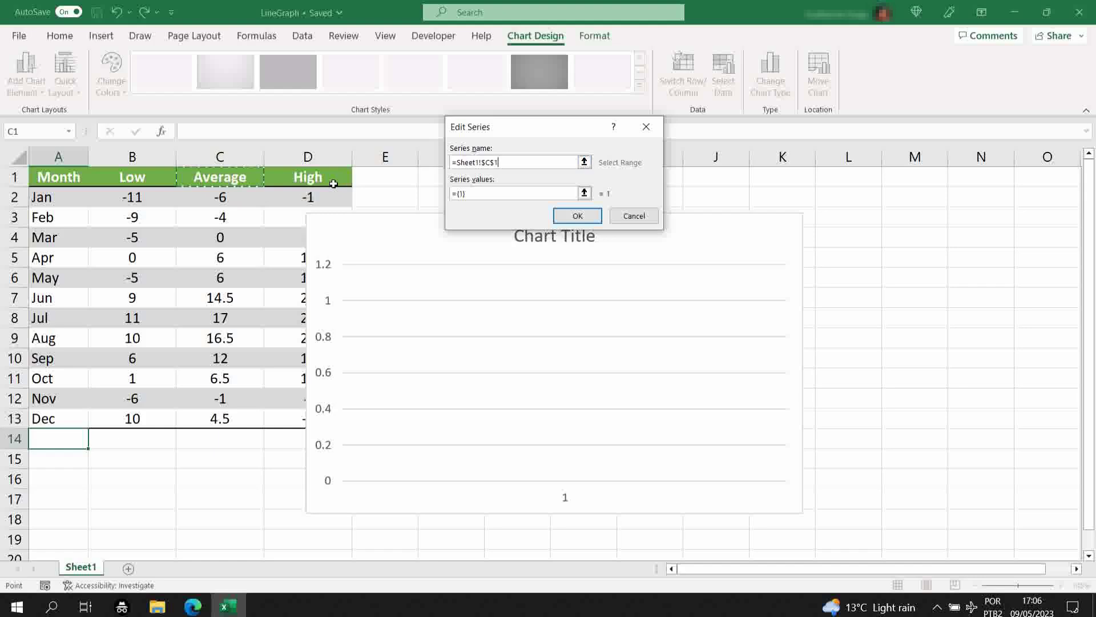
{"action": "left_click", "coordinate": [585, 193]}
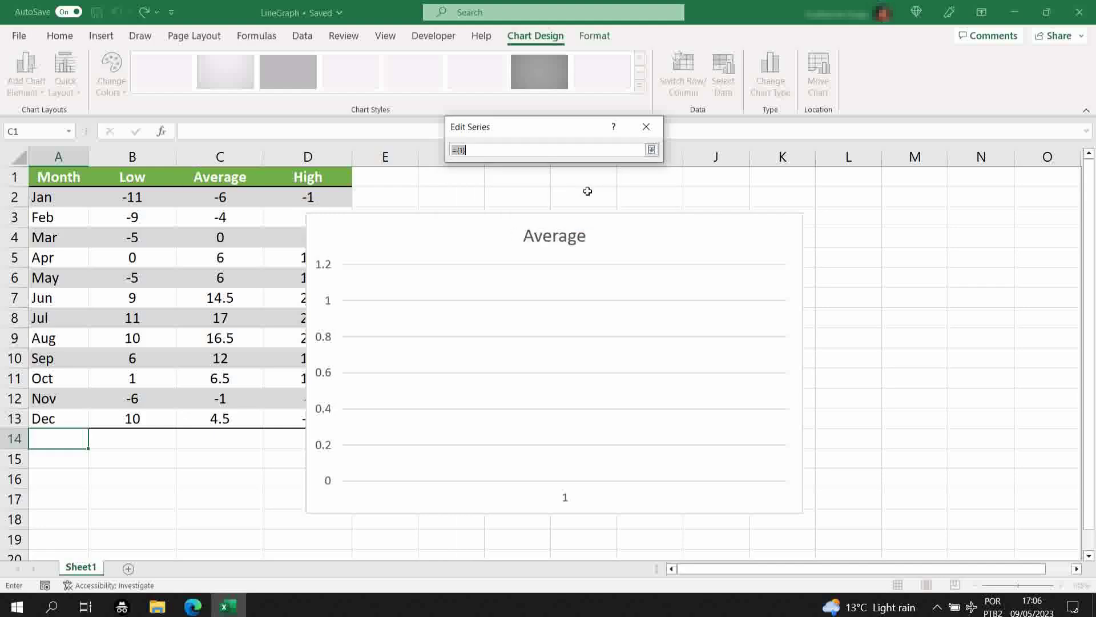
{"action": "left_click_drag", "start_coordinate": [201, 193], "coordinate": [234, 418]}
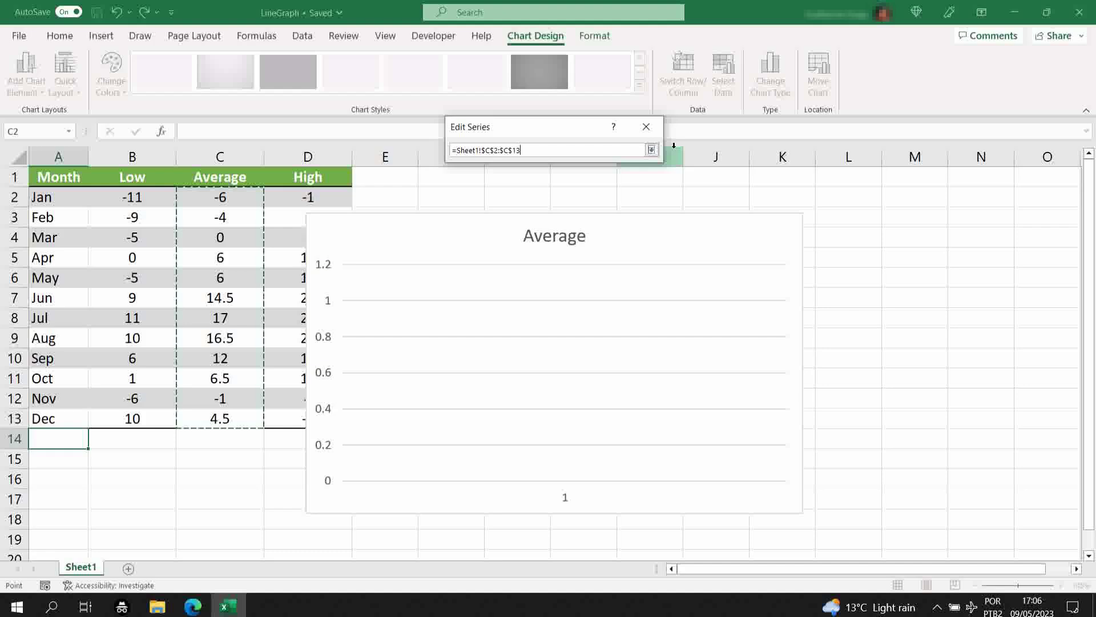
{"action": "key", "text": "Return"}
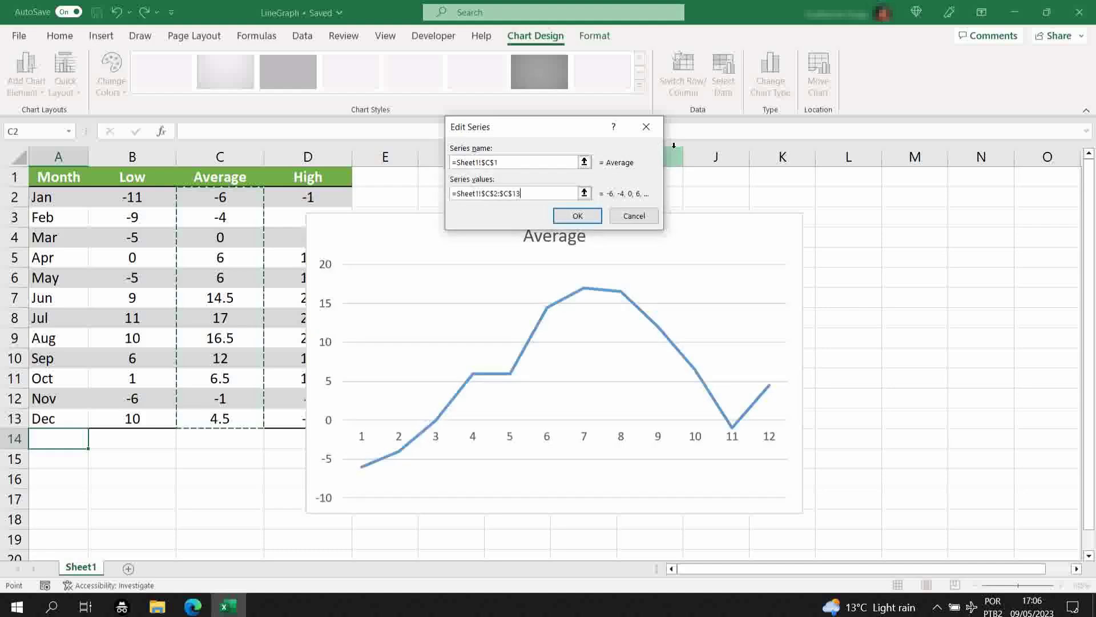
Confirm the Average series and use the month names A2:A13 as horizontal axis labels
{"action": "left_click", "coordinate": [592, 219]}
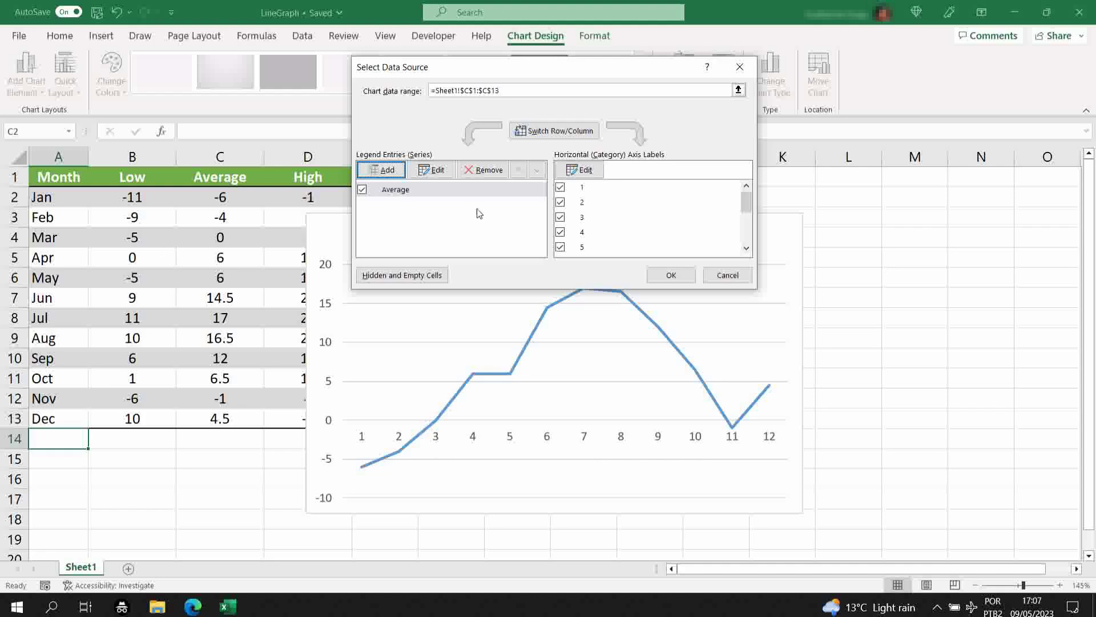
{"action": "left_click", "coordinate": [584, 169]}
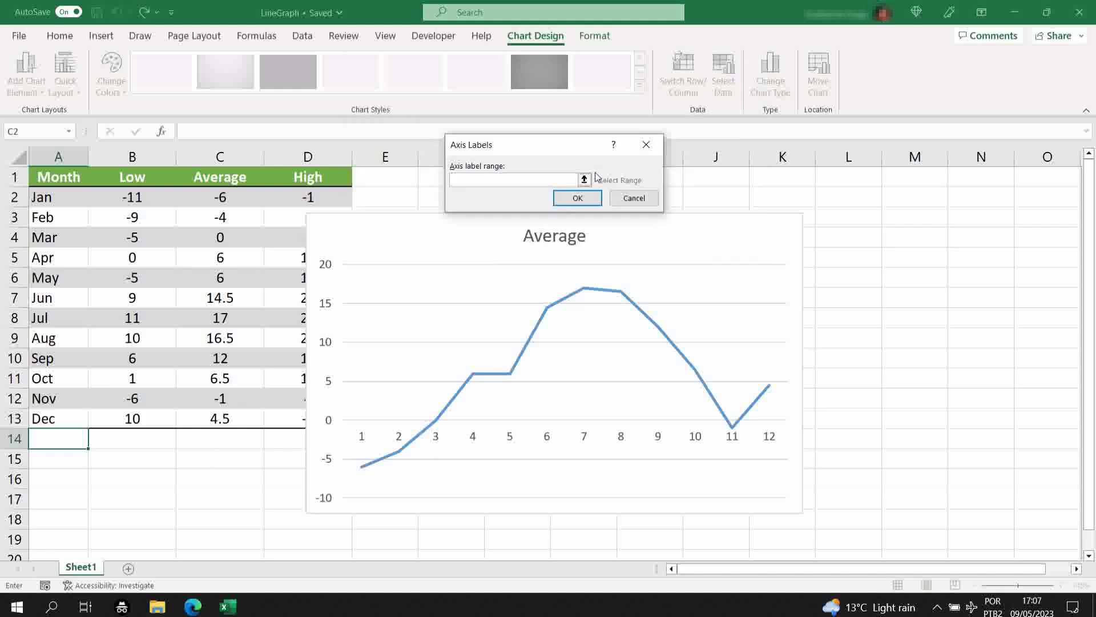
{"action": "left_click_drag", "start_coordinate": [60, 197], "coordinate": [72, 419]}
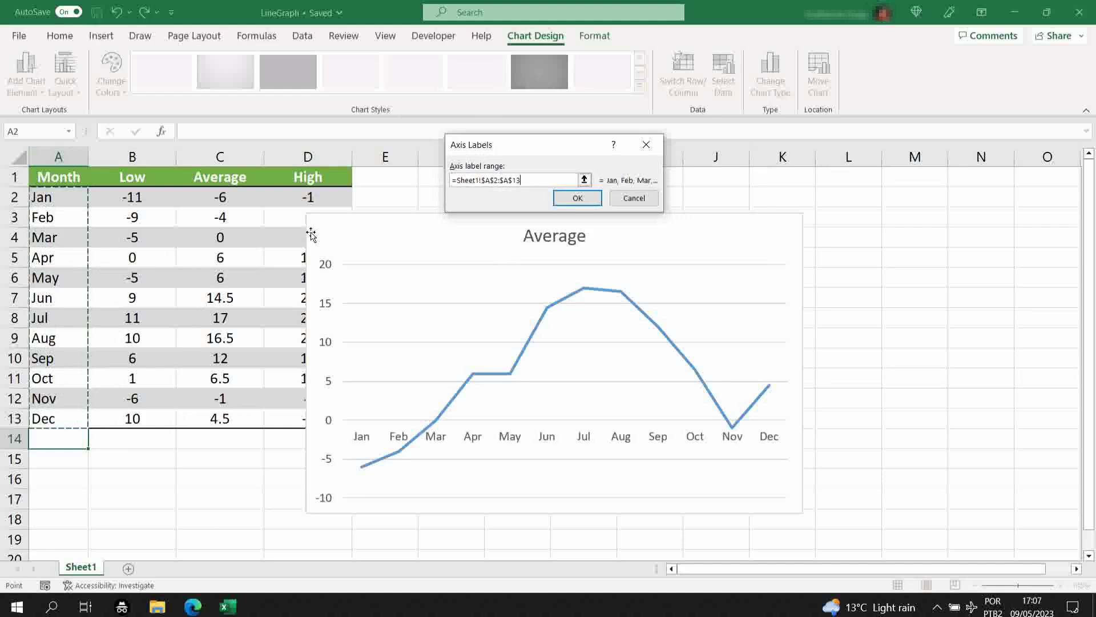
{"action": "left_click", "coordinate": [589, 199]}
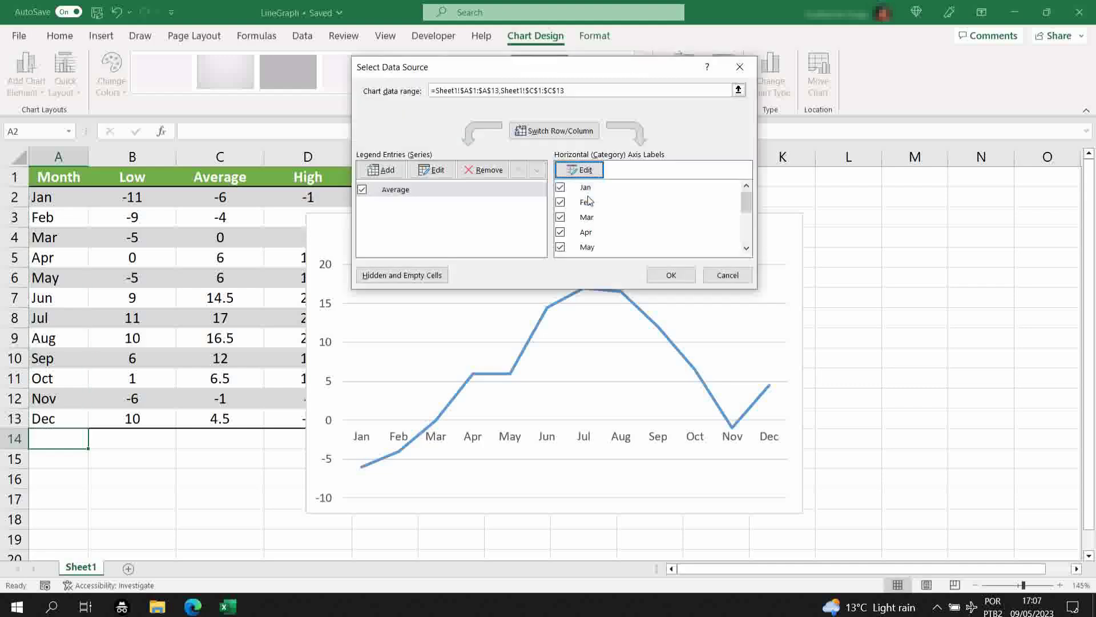
{"action": "left_click", "coordinate": [668, 275]}
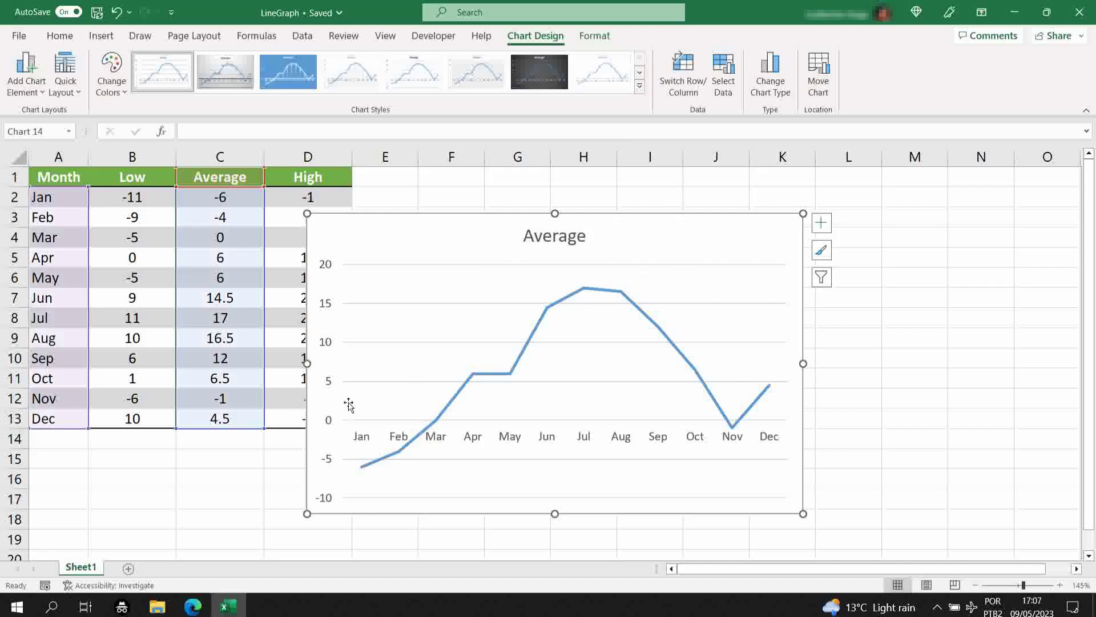
{"action": "left_click", "coordinate": [516, 440]}
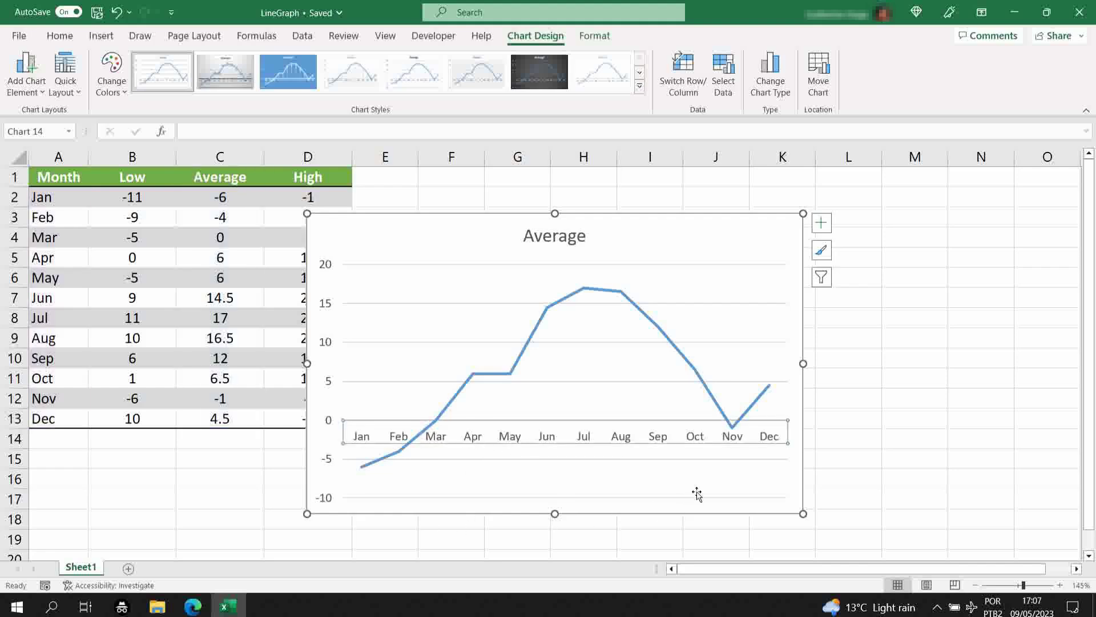
Set the horizontal axis Label Position to Low so the months sit at the chart bottom
{"action": "right_click", "coordinate": [658, 440]}
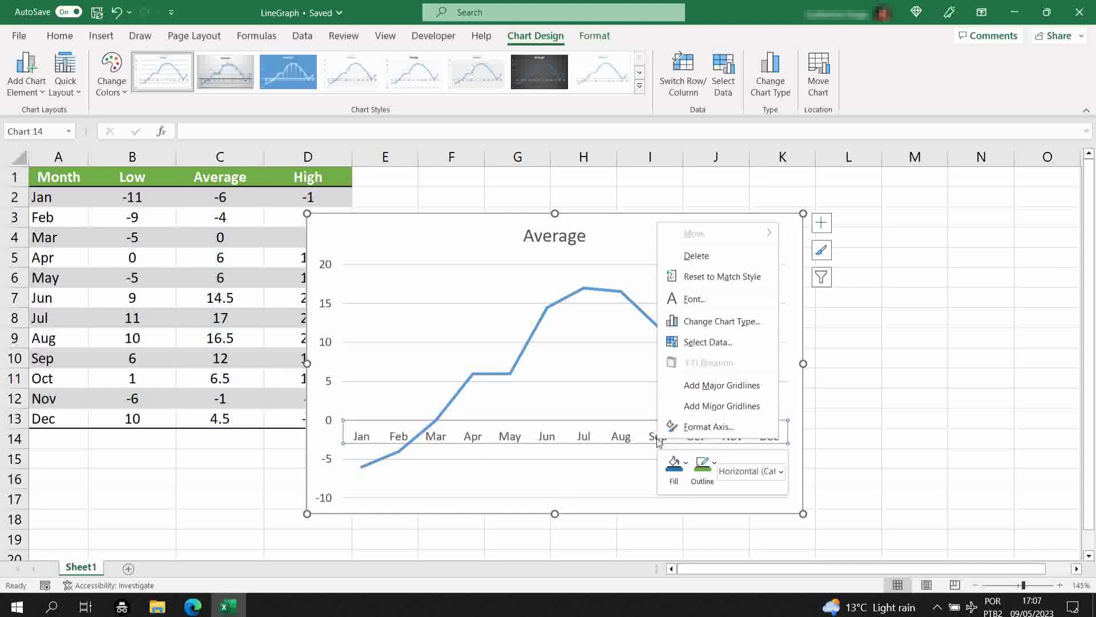
{"action": "left_click", "coordinate": [709, 427]}
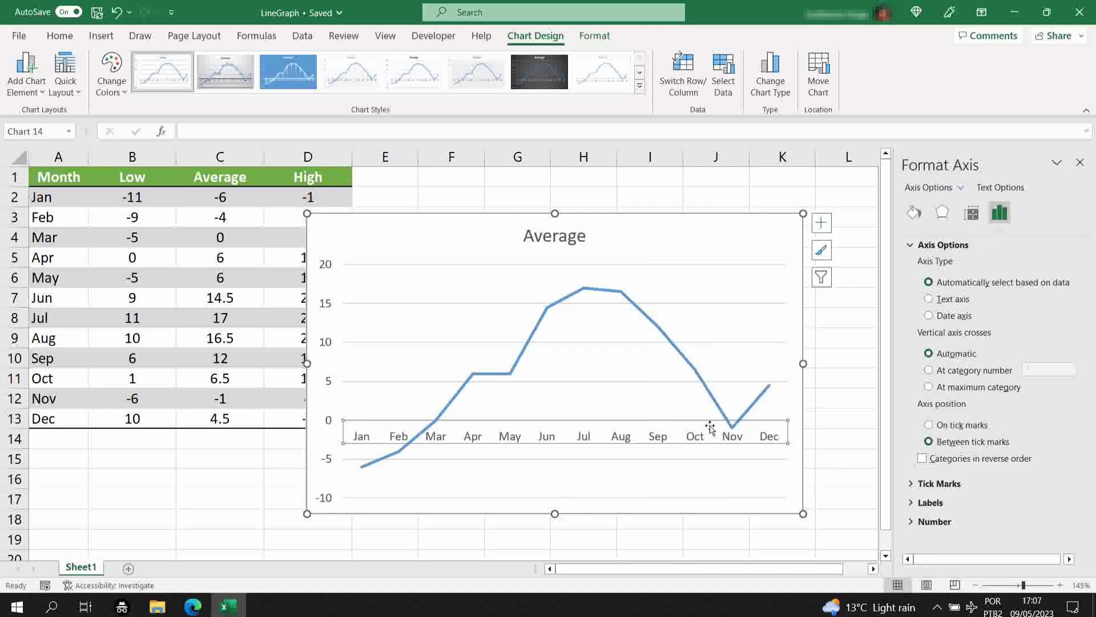
{"action": "left_click", "coordinate": [914, 504]}
{"action": "scroll", "coordinate": [1084, 504], "scroll_direction": "down", "scroll_amount": 2}
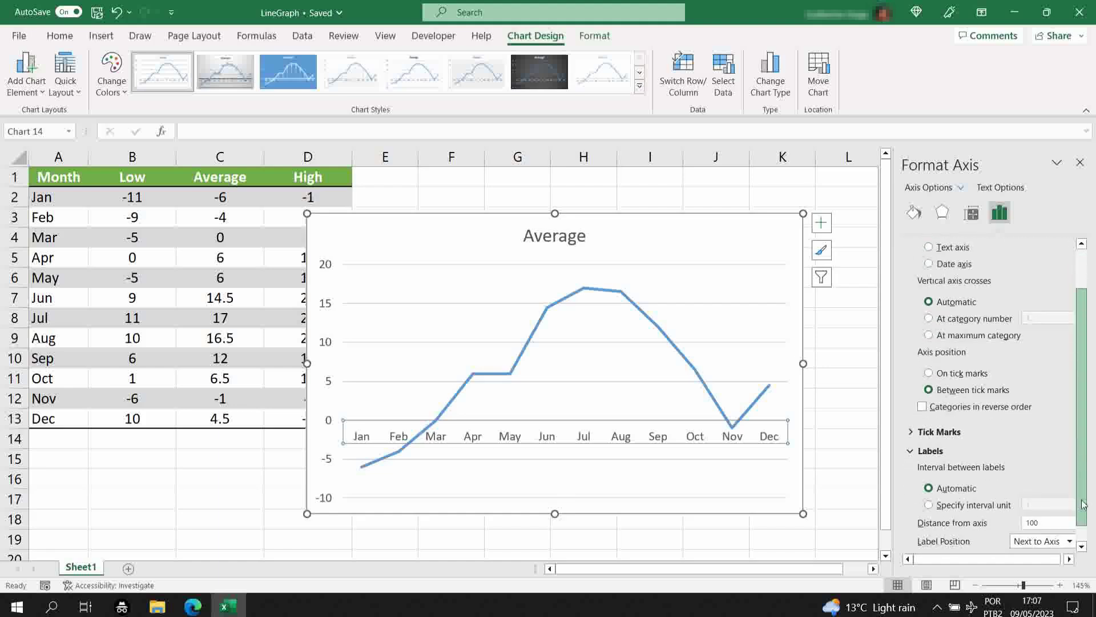
{"action": "scroll", "coordinate": [1083, 503], "scroll_direction": "down", "scroll_amount": 1}
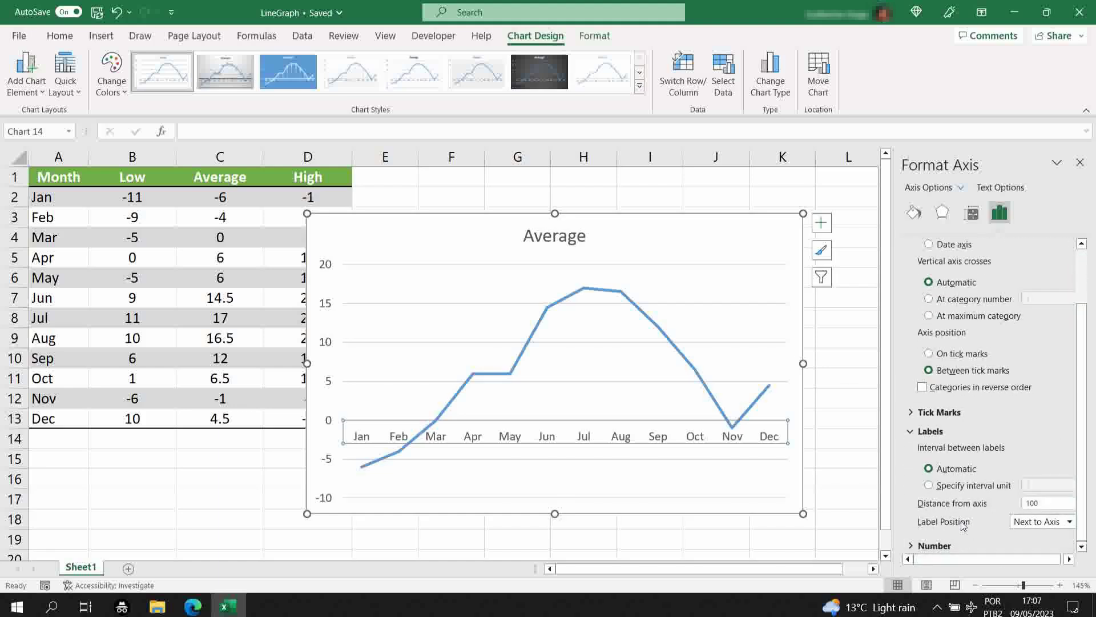
{"action": "left_click", "coordinate": [1069, 522]}
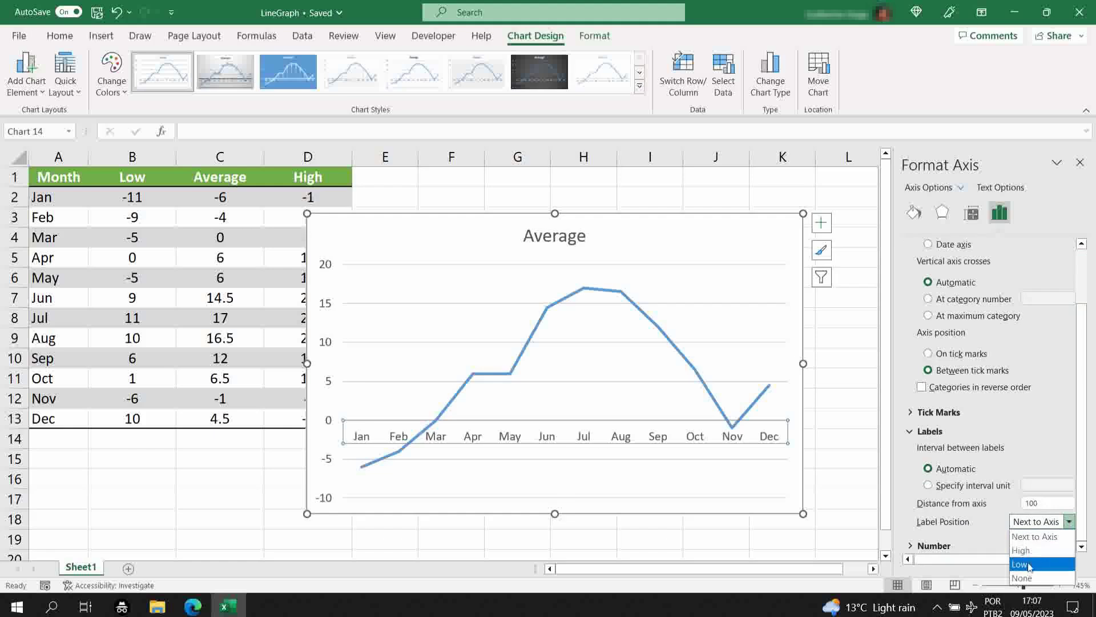
{"action": "left_click", "coordinate": [1028, 566]}
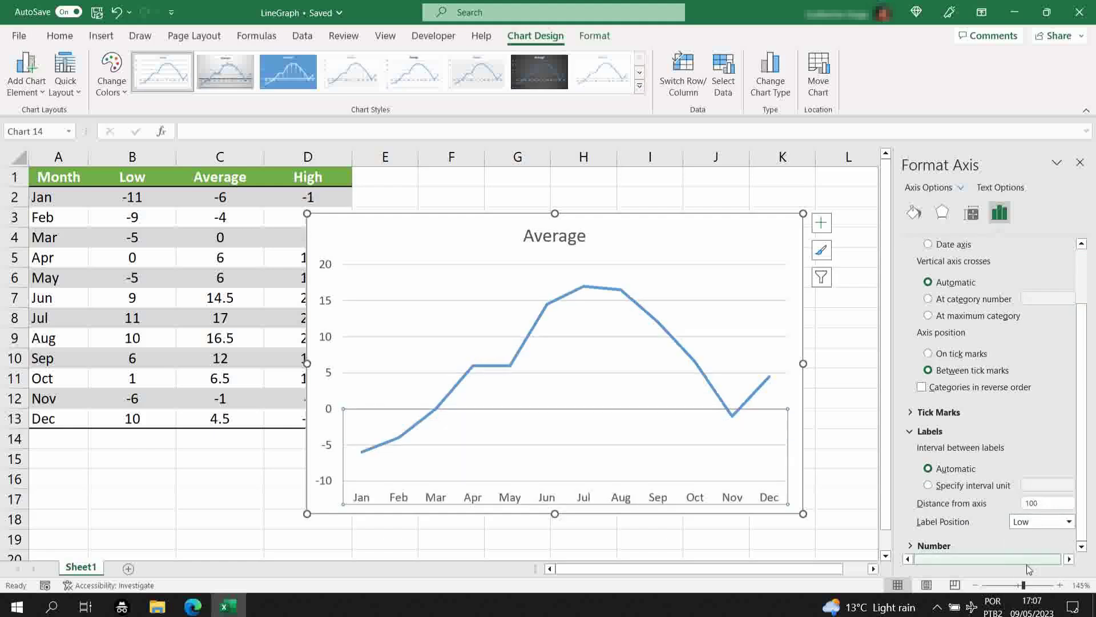
{"action": "left_click", "coordinate": [1080, 164]}
{"action": "left_click", "coordinate": [999, 352]}
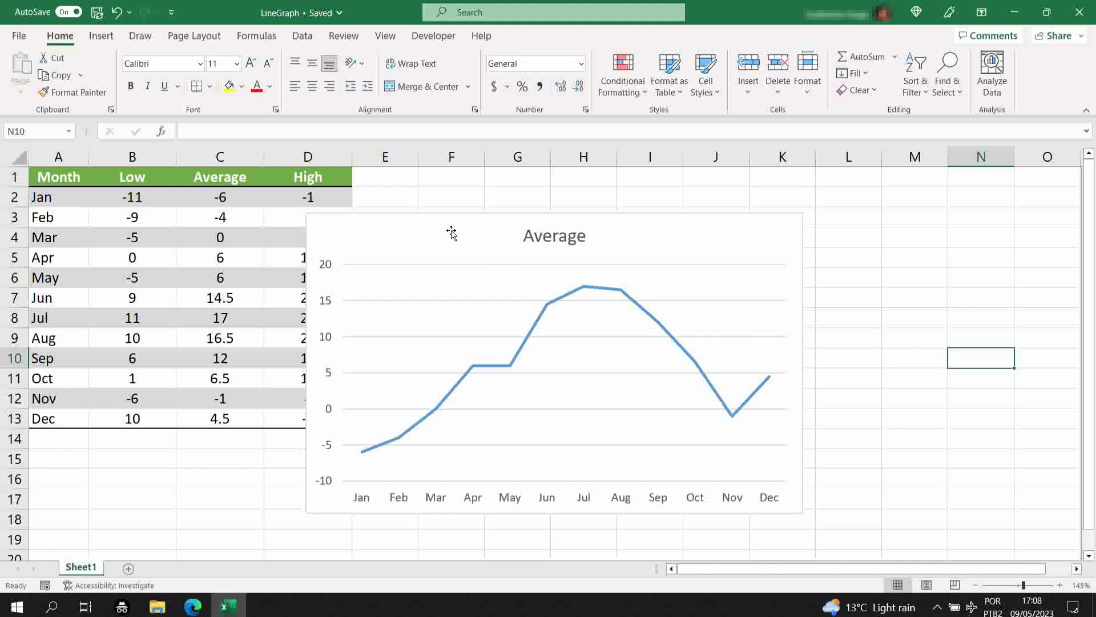
Move the chart beside the table and add the Low series (name B1, values B2:B13)
{"action": "left_click_drag", "start_coordinate": [451, 232], "coordinate": [497, 196]}
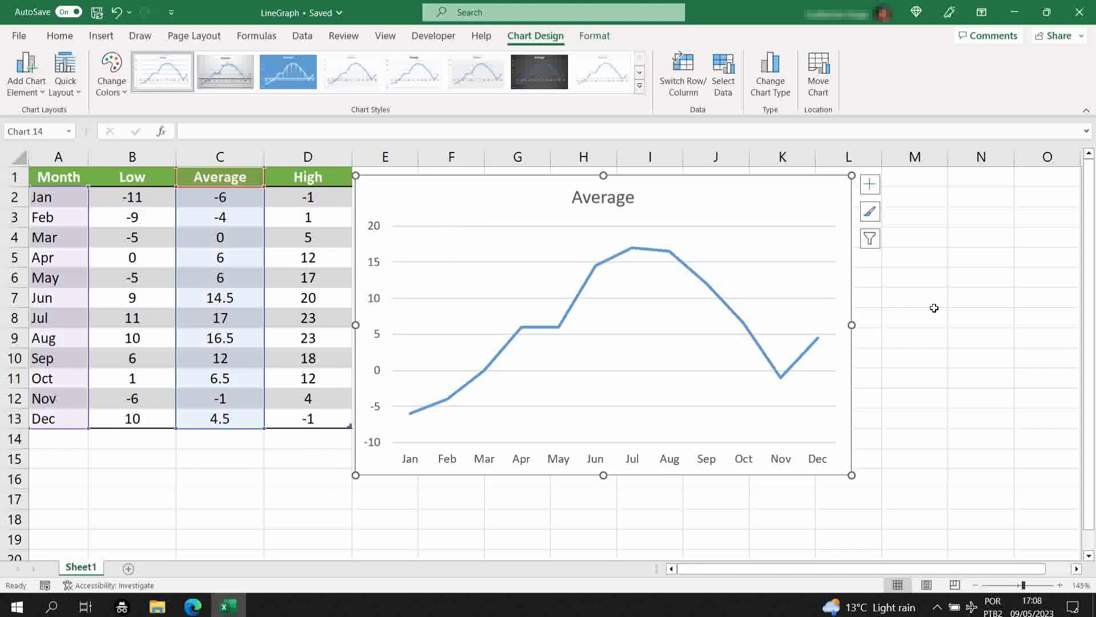
{"action": "right_click", "coordinate": [477, 204]}
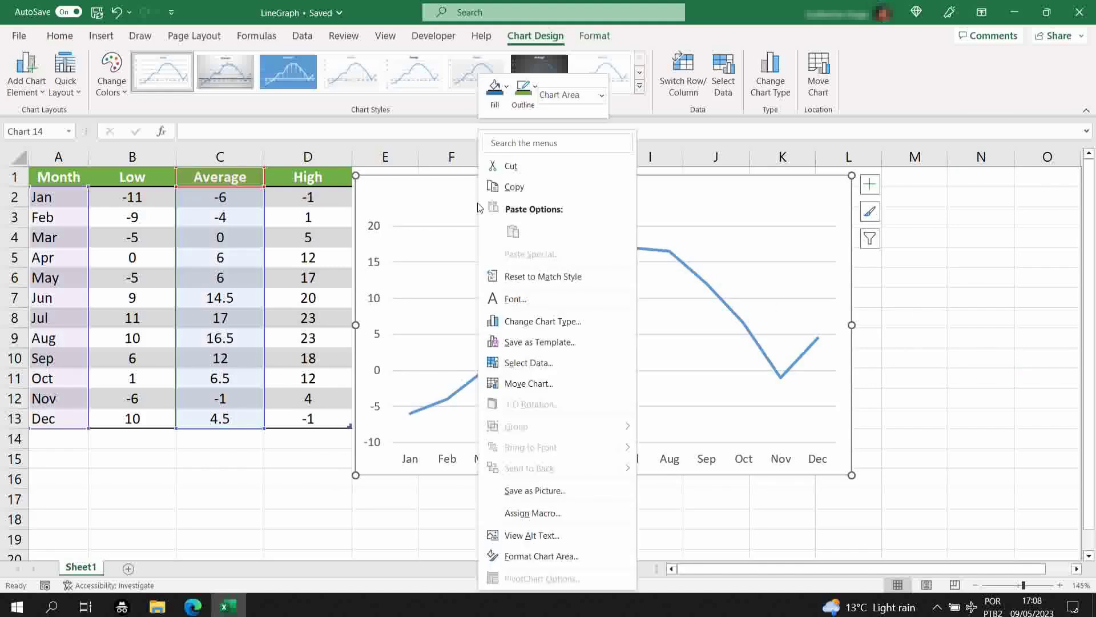
{"action": "left_click", "coordinate": [531, 363]}
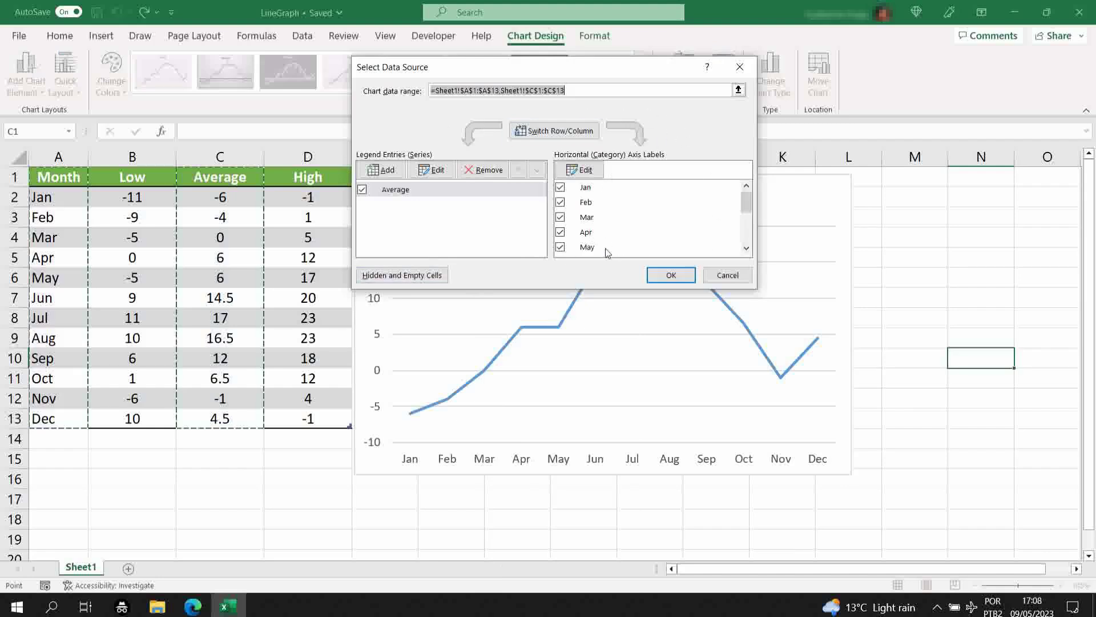
{"action": "left_click", "coordinate": [380, 169]}
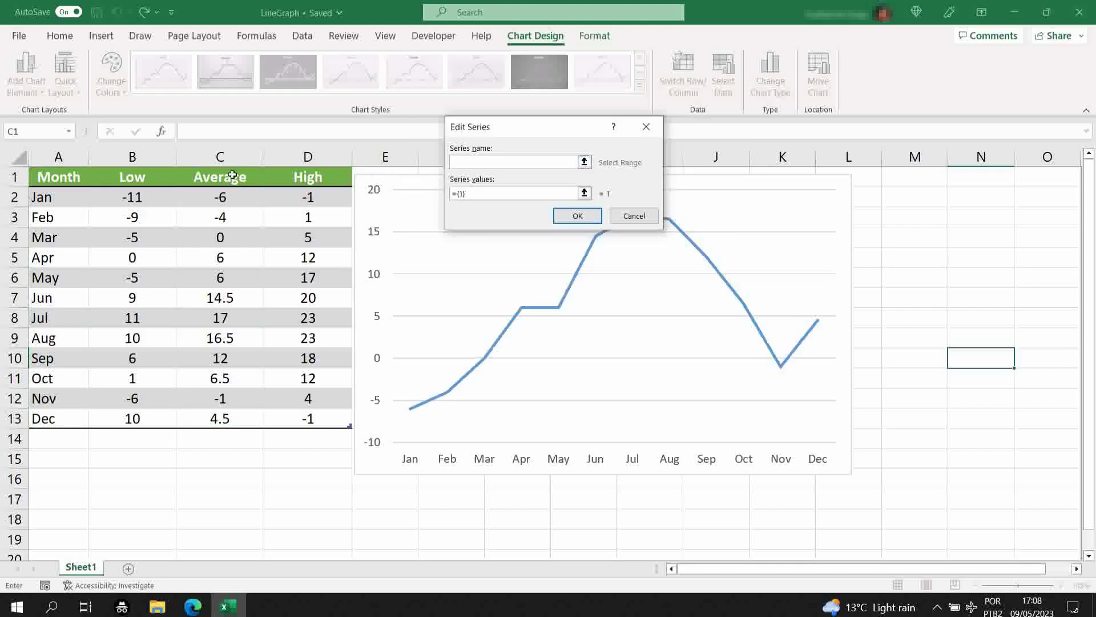
{"action": "left_click", "coordinate": [143, 177]}
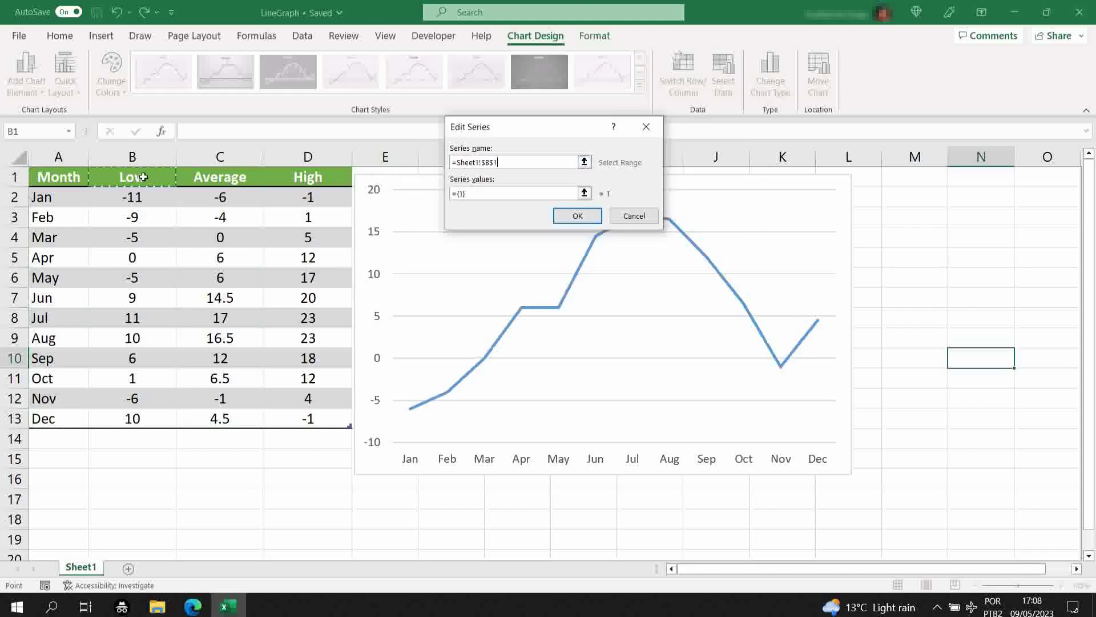
{"action": "left_click", "coordinate": [584, 193]}
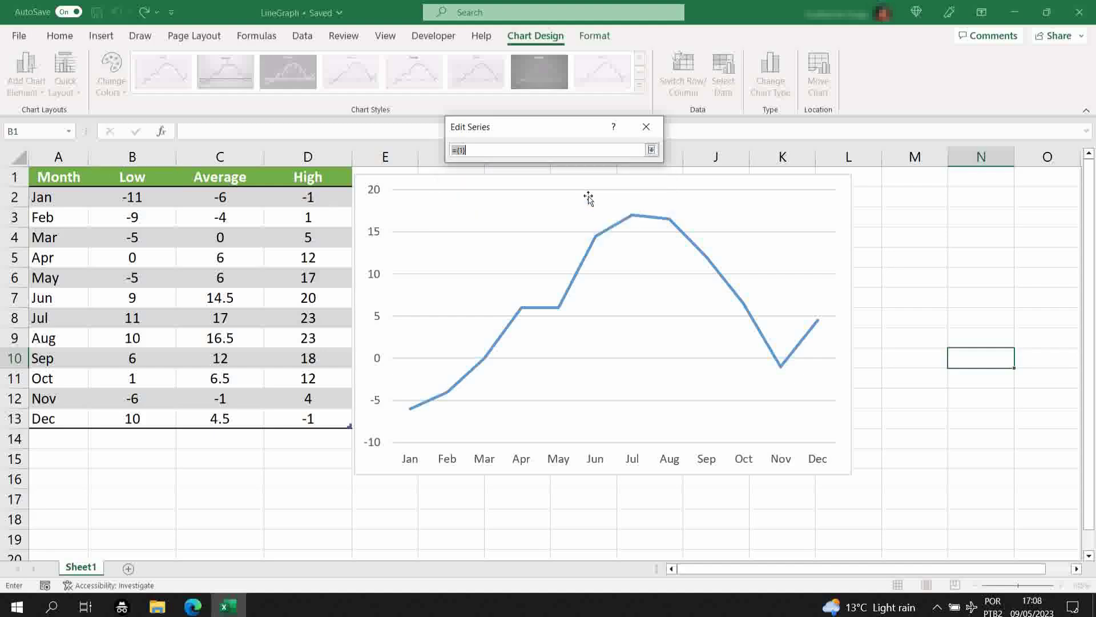
{"action": "left_click_drag", "start_coordinate": [139, 195], "coordinate": [145, 406]}
{"action": "key", "text": "Return"}
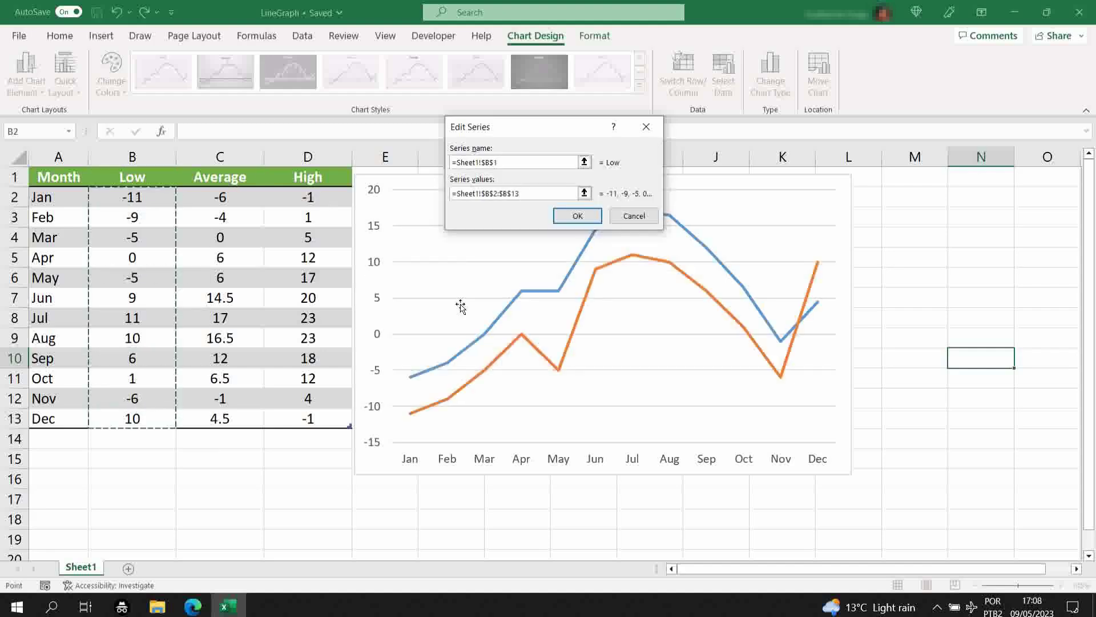
{"action": "left_click", "coordinate": [577, 215]}
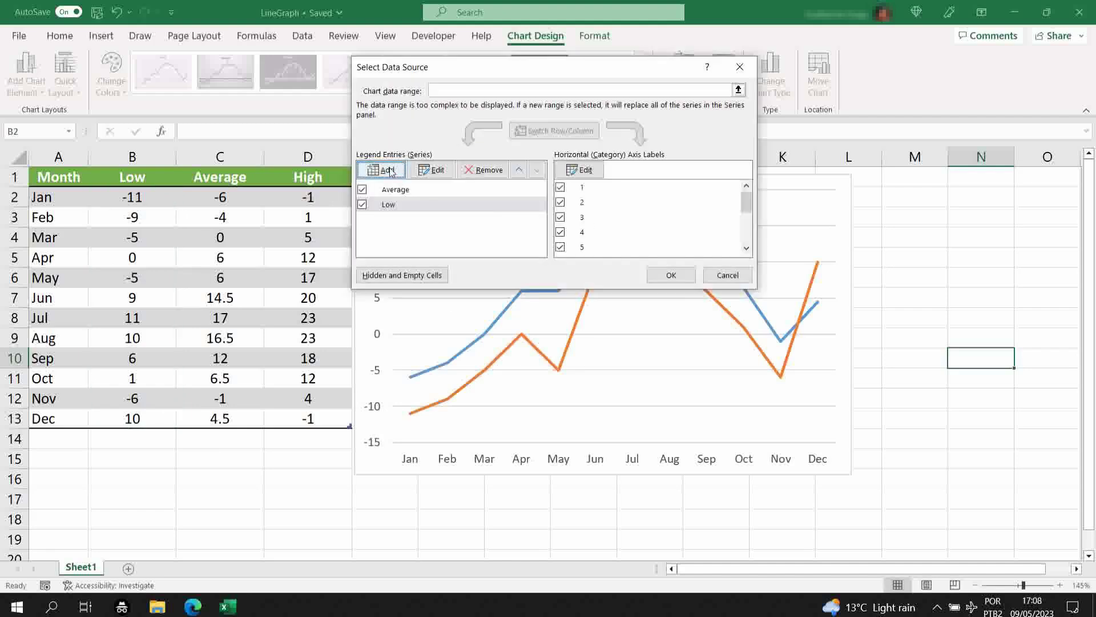
Add the High series (name D1, values D2:D13) and apply the data changes
{"action": "left_click", "coordinate": [391, 167]}
{"action": "left_click", "coordinate": [331, 178]}
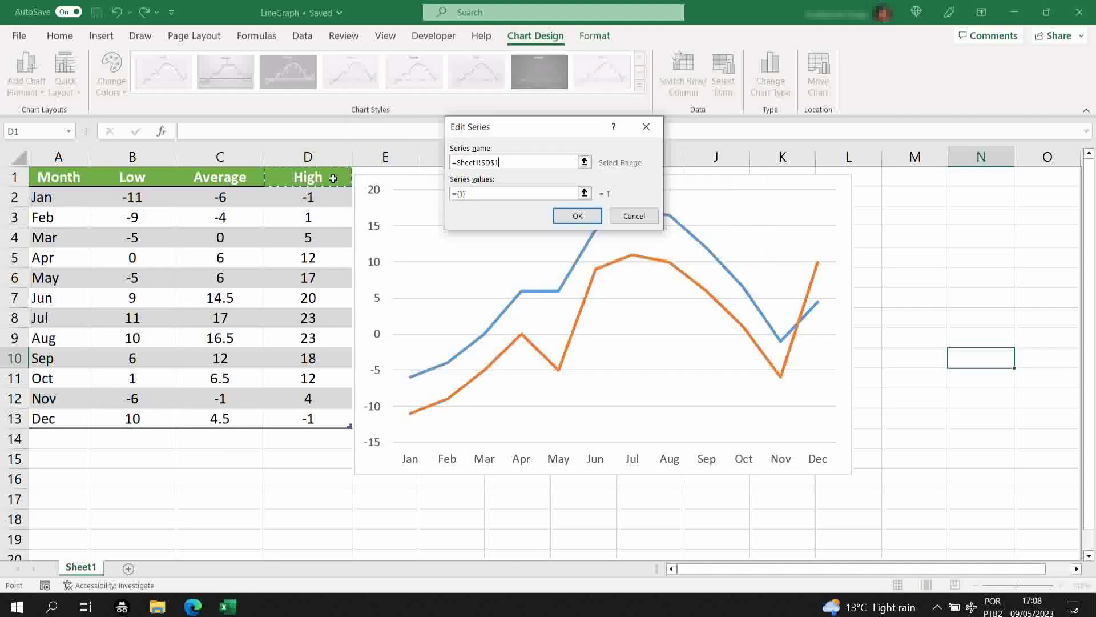
{"action": "key", "text": "Tab"}
{"action": "left_click", "coordinate": [585, 194]}
{"action": "left_click_drag", "start_coordinate": [328, 199], "coordinate": [356, 425]}
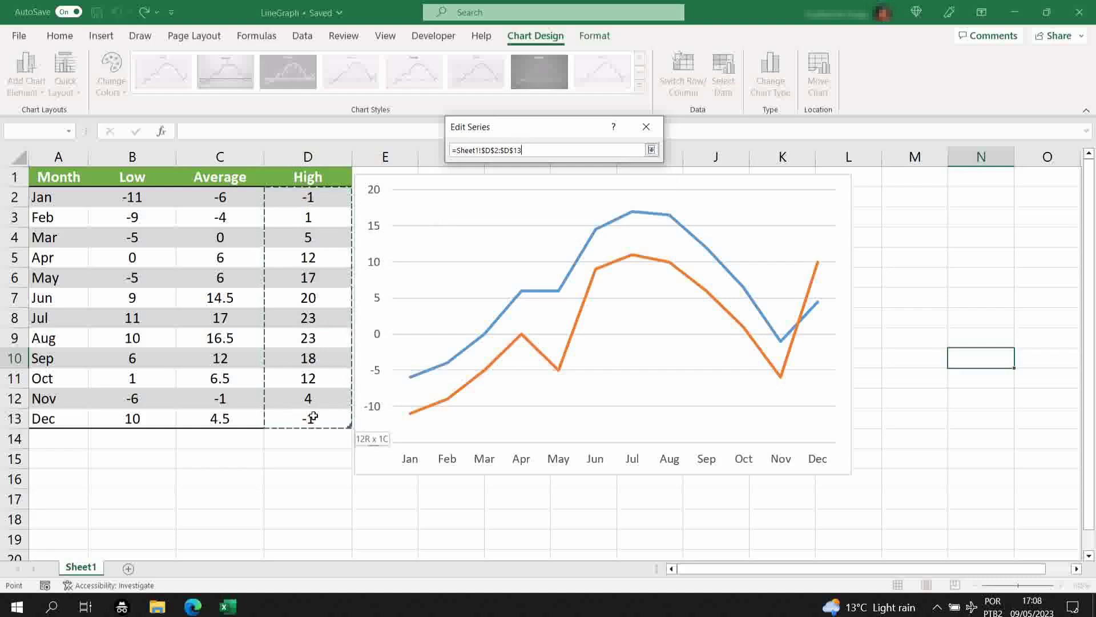
{"action": "key", "text": "Return"}
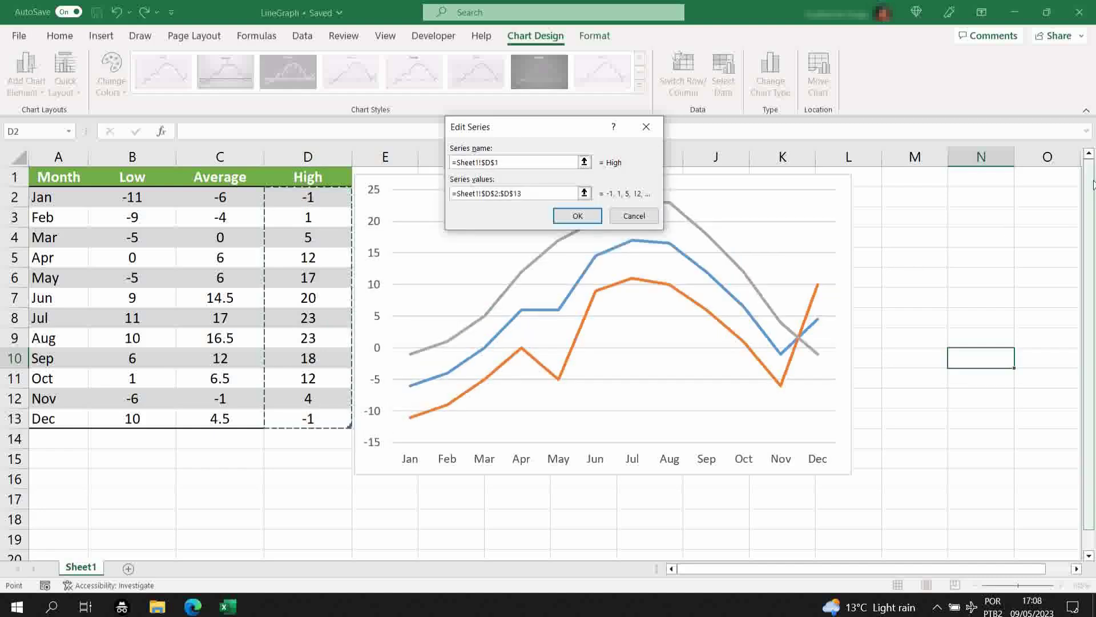
{"action": "left_click", "coordinate": [577, 216]}
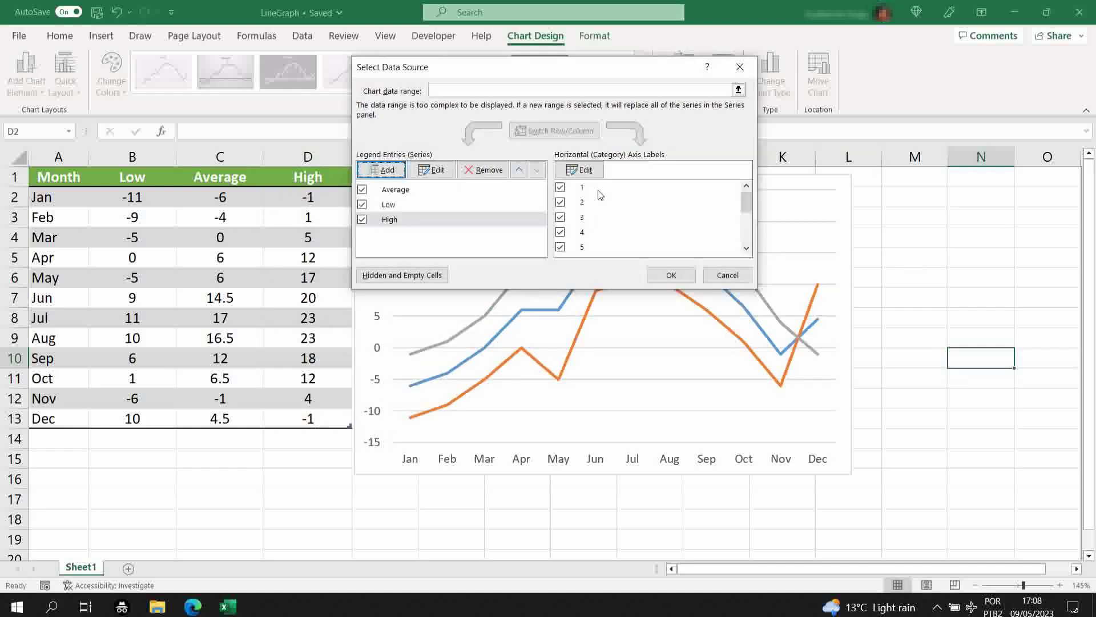
{"action": "left_click", "coordinate": [662, 276]}
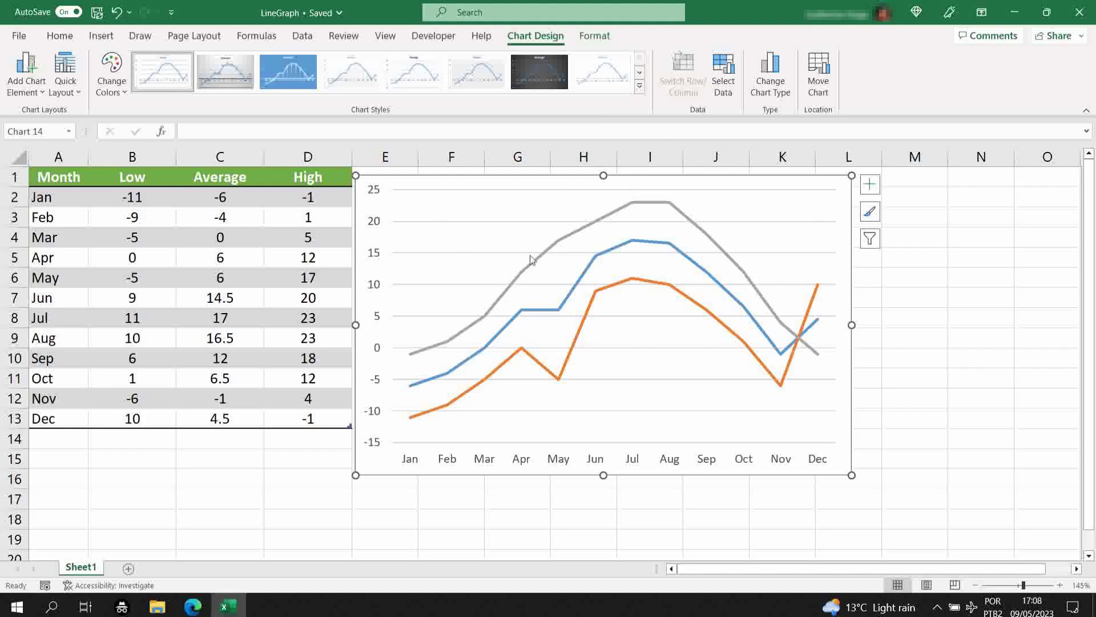
Select the temperature chart and bring up its Chart Elements list
{"action": "key", "text": "Escape"}
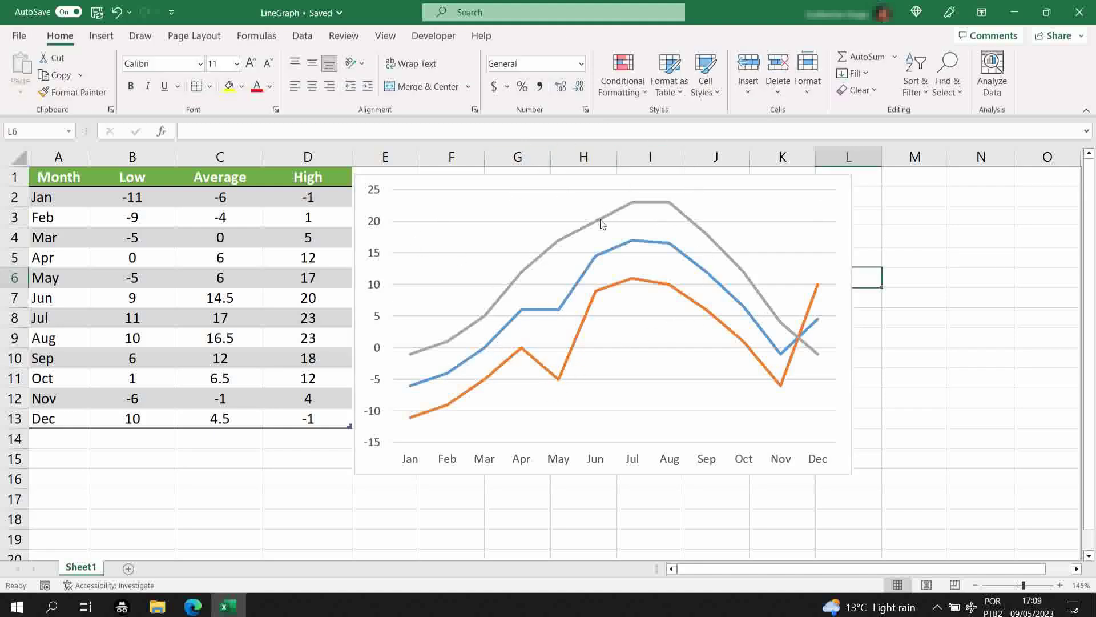
{"action": "mouse_move", "coordinate": [683, 222]}
{"action": "left_click", "coordinate": [825, 210]}
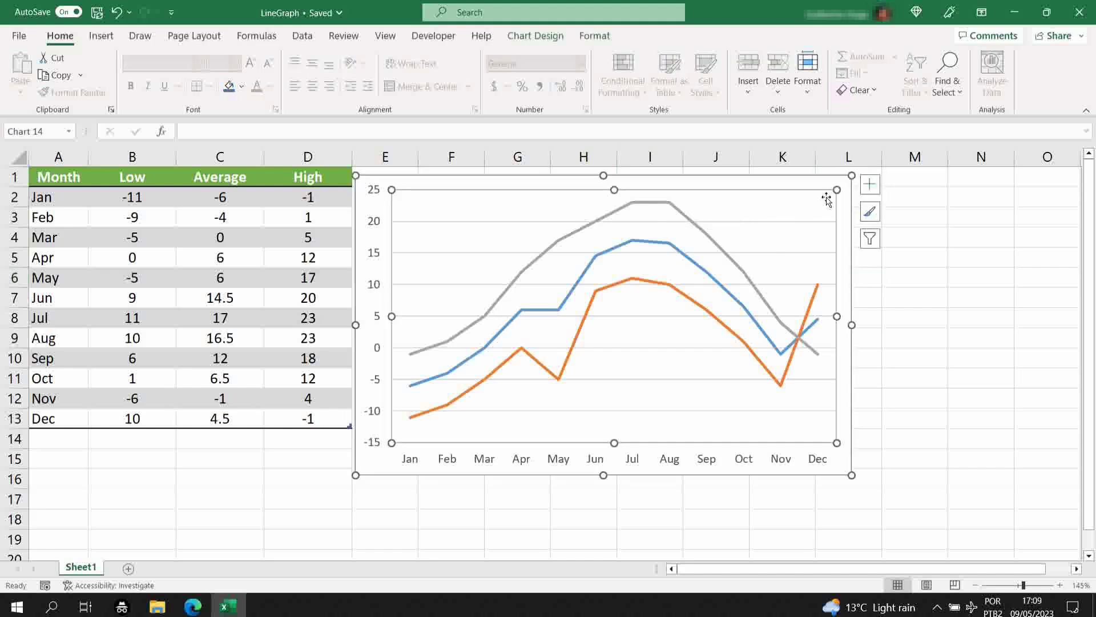
{"action": "left_click", "coordinate": [870, 184]}
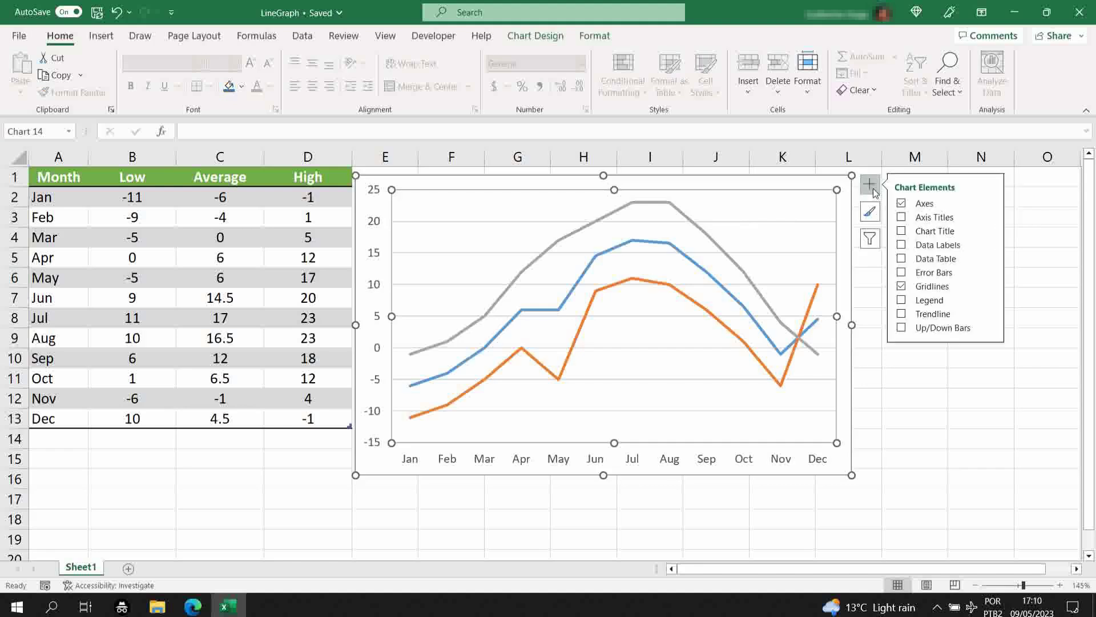
Turn on the chart title and change its text to 'Monthly Temperature'
{"action": "left_click", "coordinate": [904, 235]}
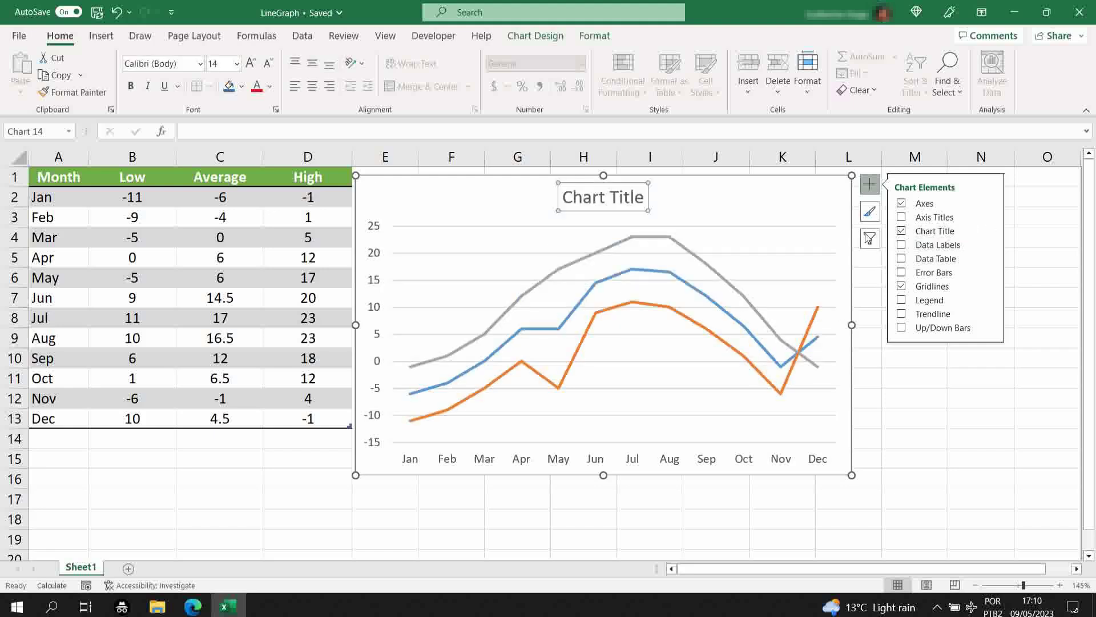
{"action": "left_click", "coordinate": [630, 200]}
{"action": "triple_click", "coordinate": [638, 198]}
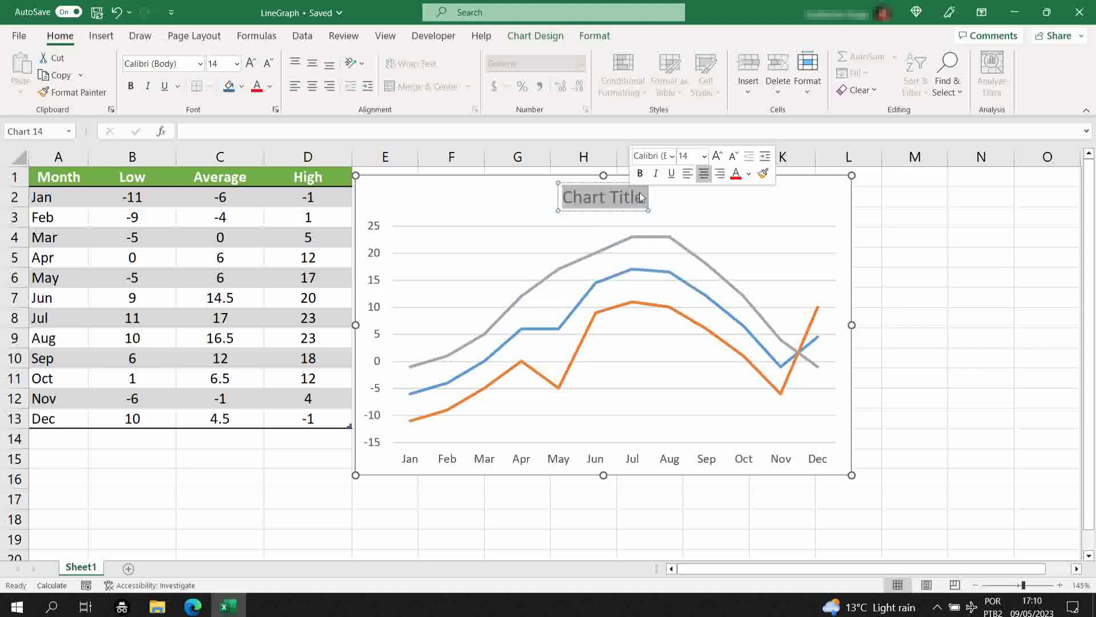
{"action": "type", "text": "Monthly"}
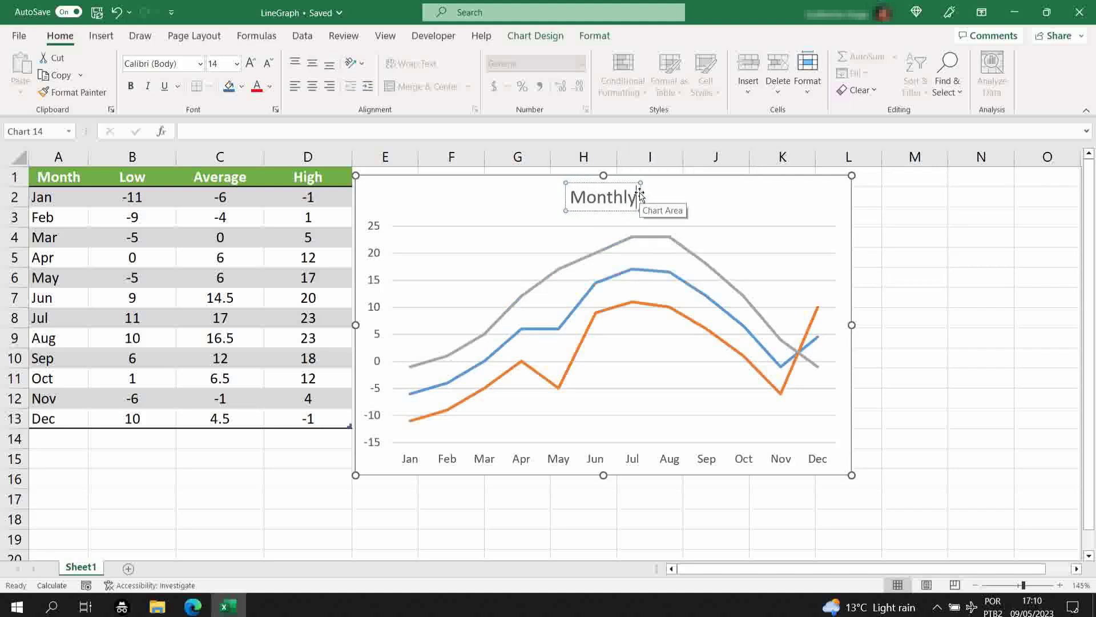
{"action": "type", "text": " Temperat"}
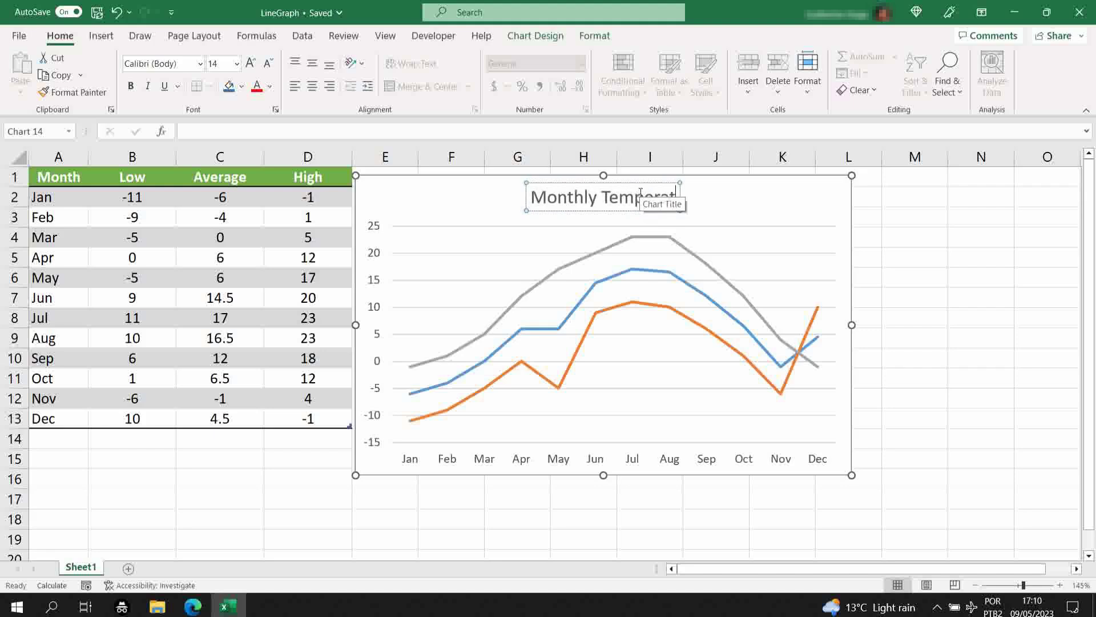
{"action": "type", "text": "ure"}
{"action": "left_click", "coordinate": [746, 194]}
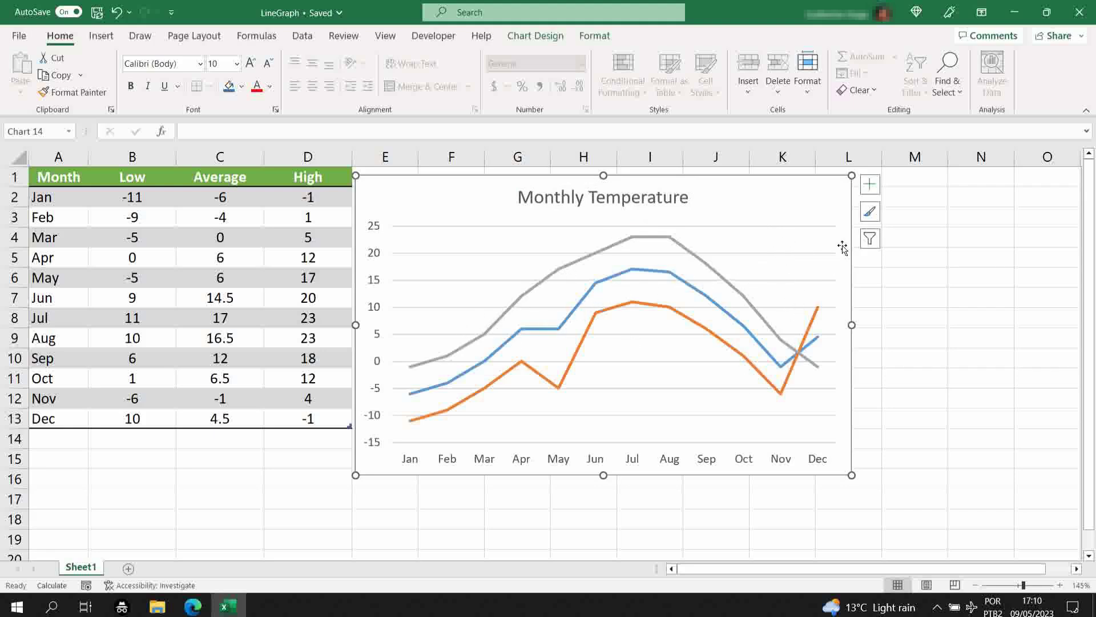
Turn on the chart legend and position it at the Bottom
{"action": "left_click", "coordinate": [870, 186]}
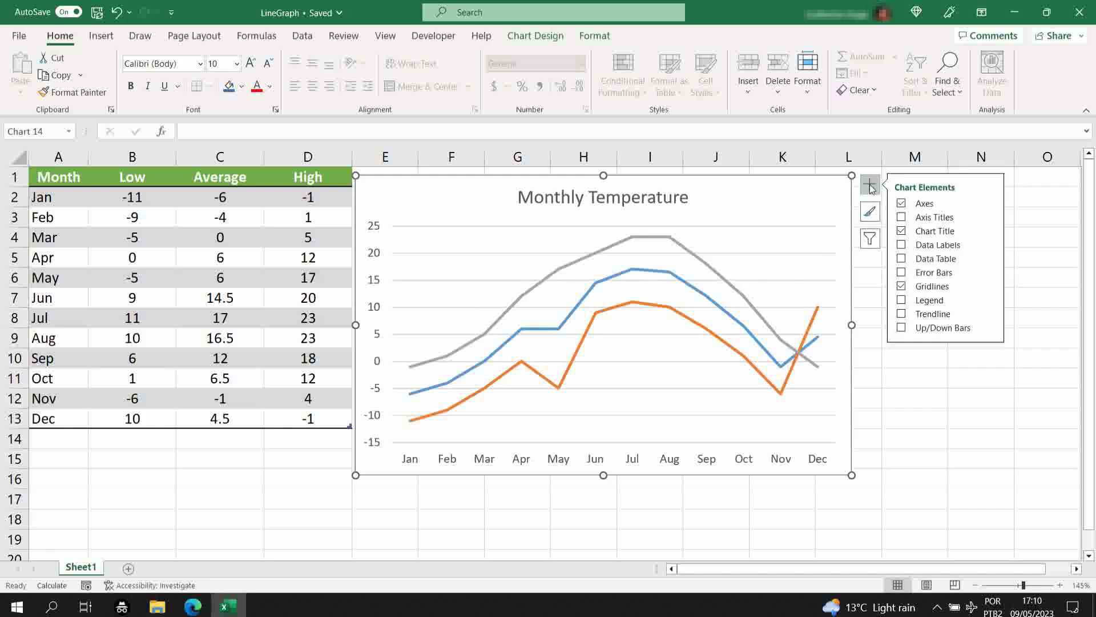
{"action": "left_click", "coordinate": [902, 300]}
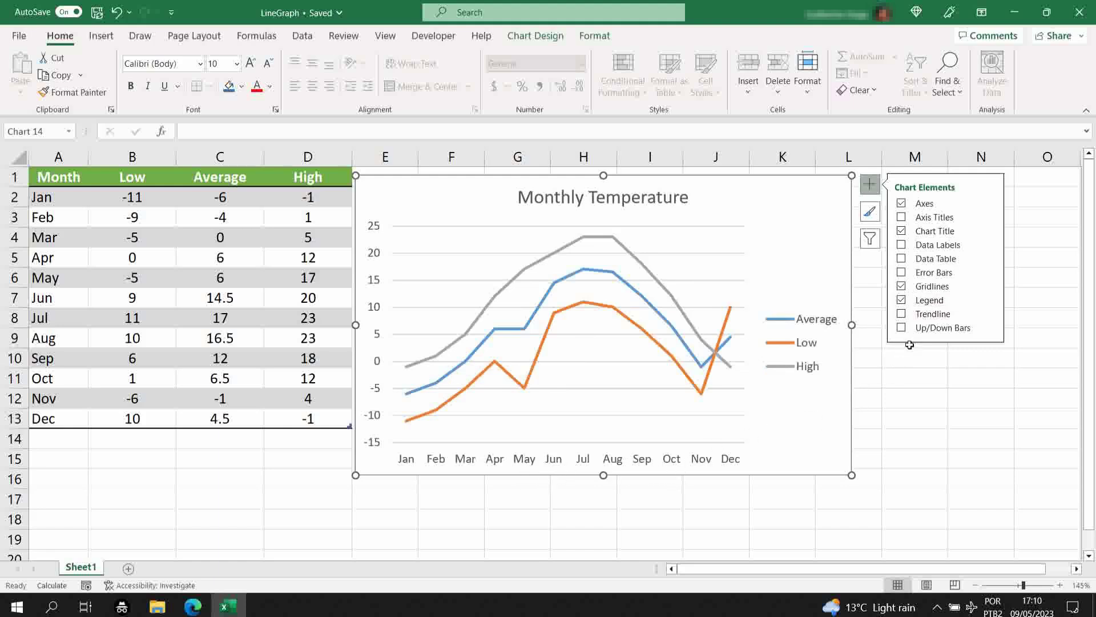
{"action": "left_click", "coordinate": [992, 301]}
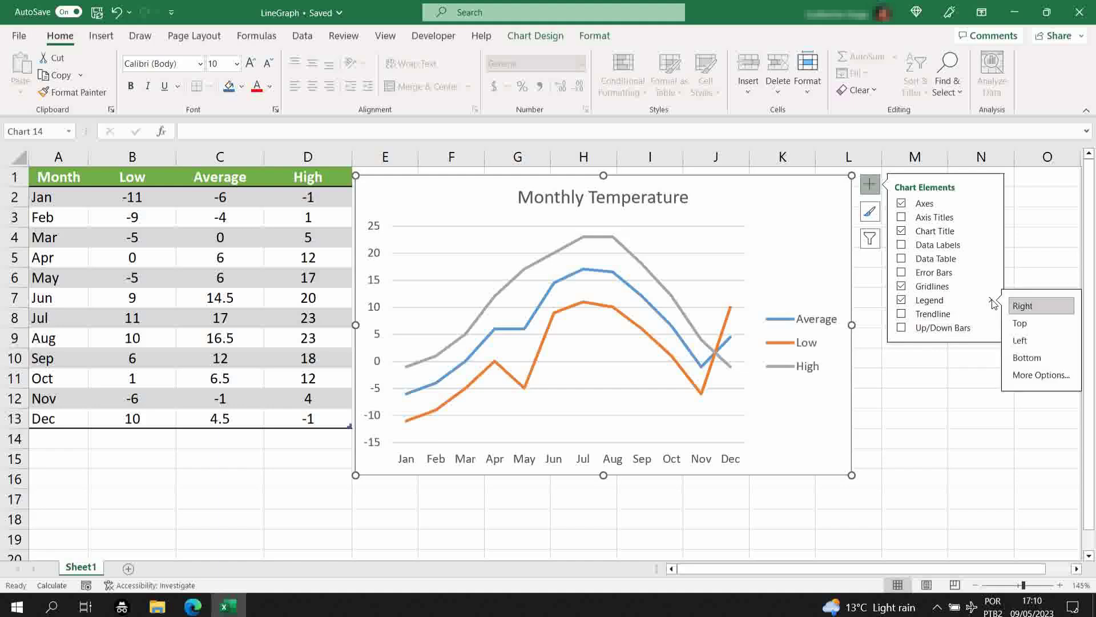
{"action": "left_click", "coordinate": [1038, 358]}
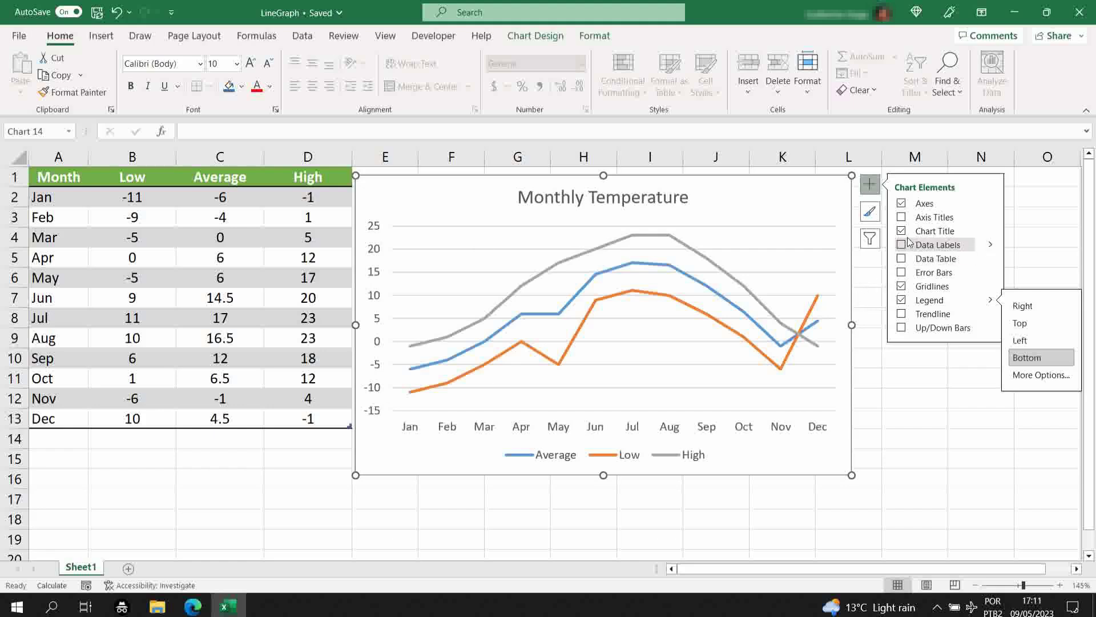
Turn on axis titles and delete the horizontal axis title
{"action": "left_click", "coordinate": [902, 218]}
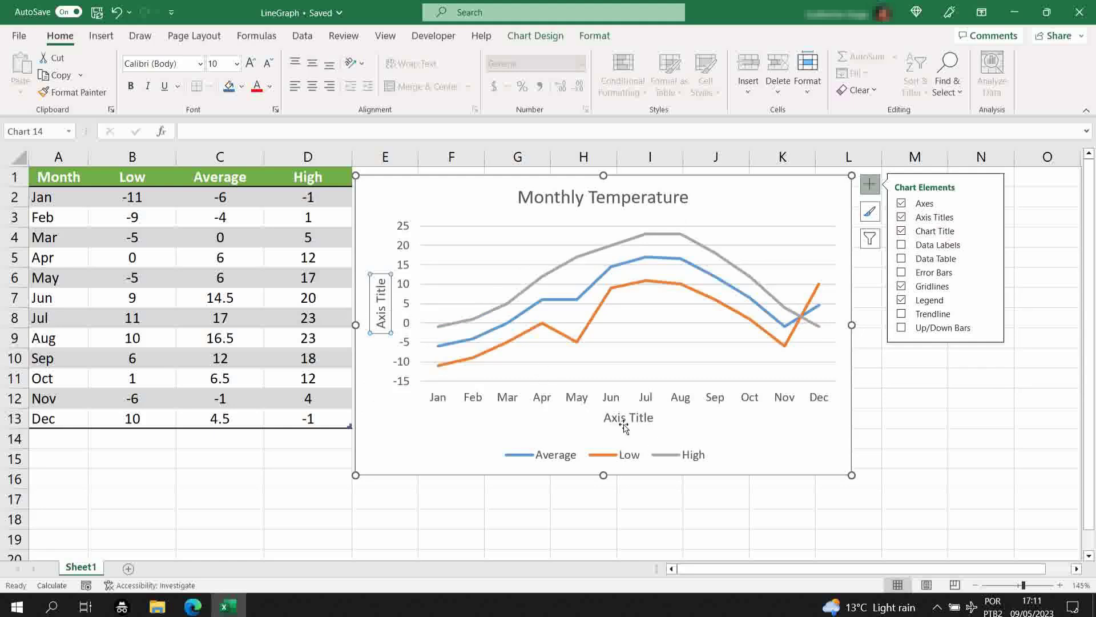
{"action": "left_click", "coordinate": [645, 418]}
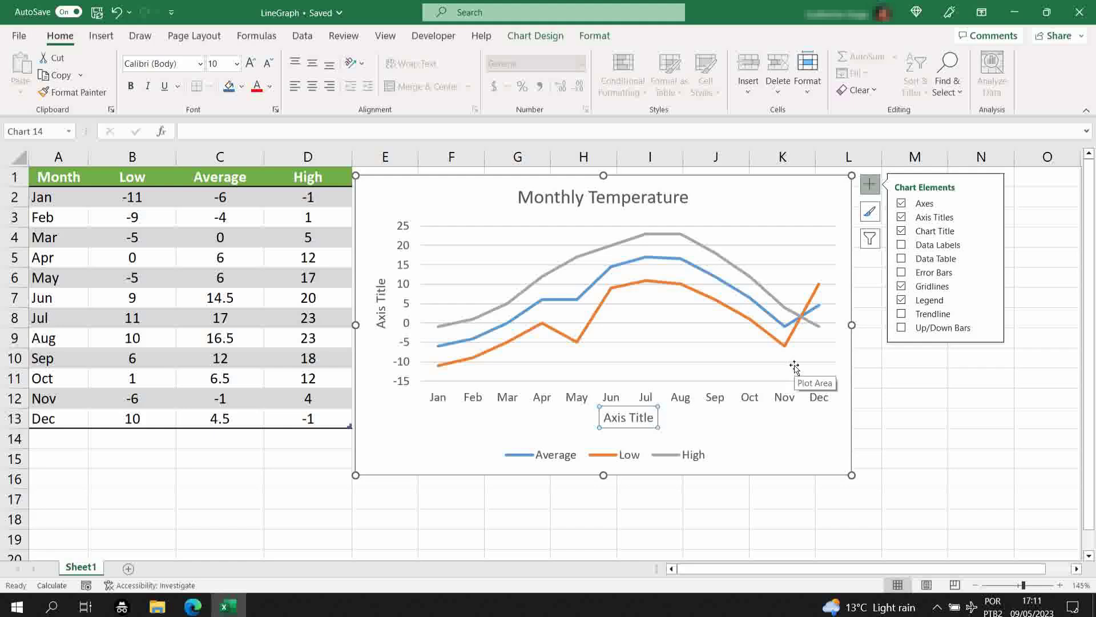
{"action": "key", "text": "Delete"}
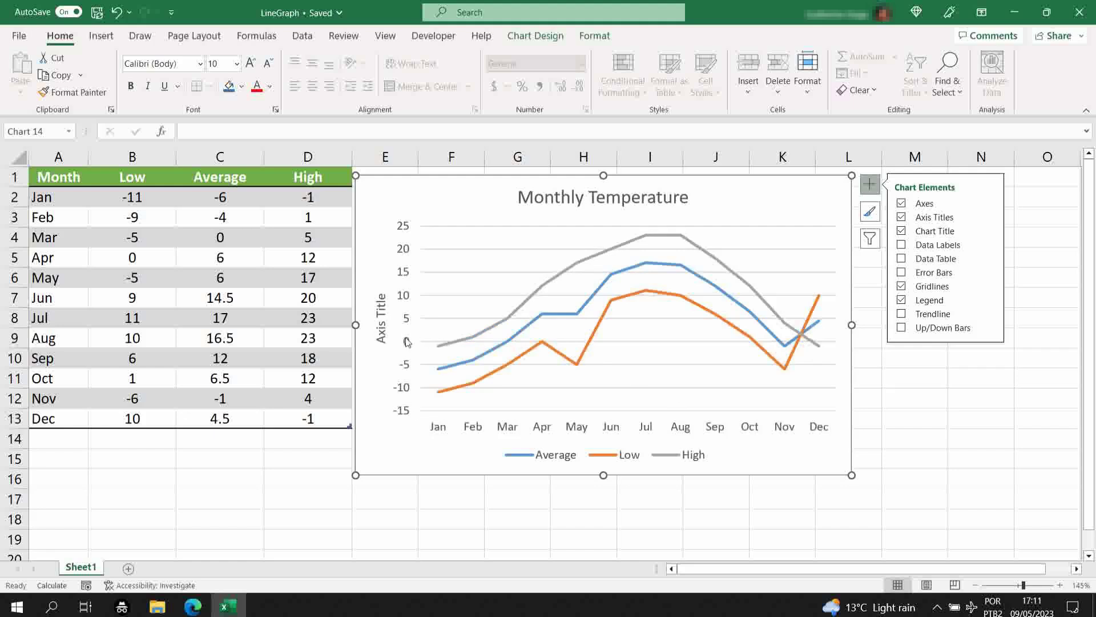
Replace the vertical axis title placeholder with [°C], inserting the degree sign from Insert > Symbol
{"action": "double_click", "coordinate": [382, 334]}
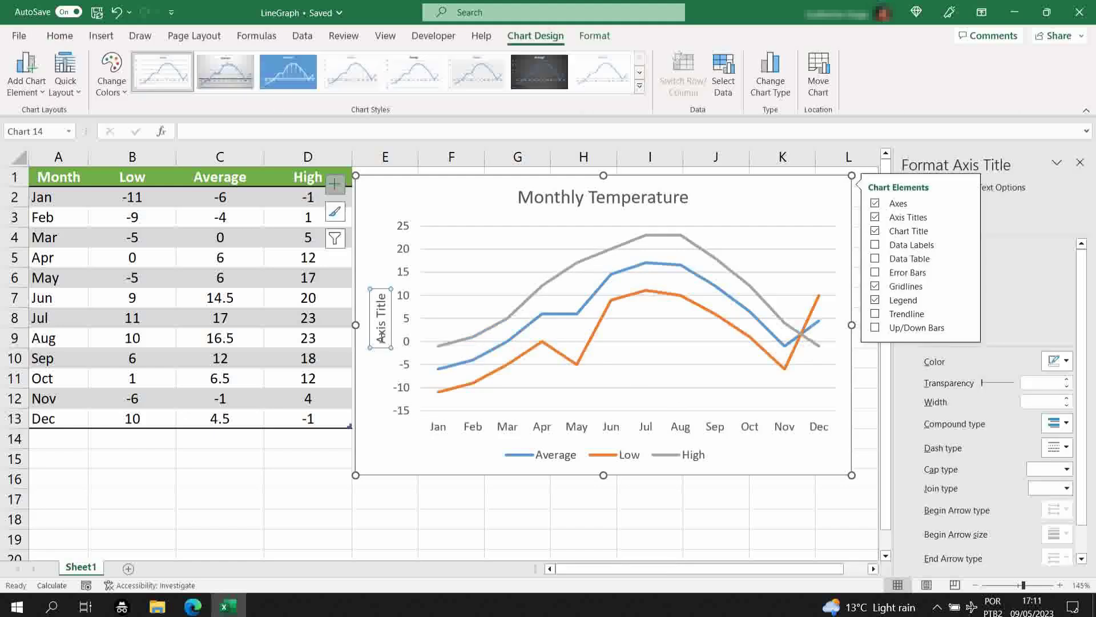
{"action": "triple_click", "coordinate": [382, 338]}
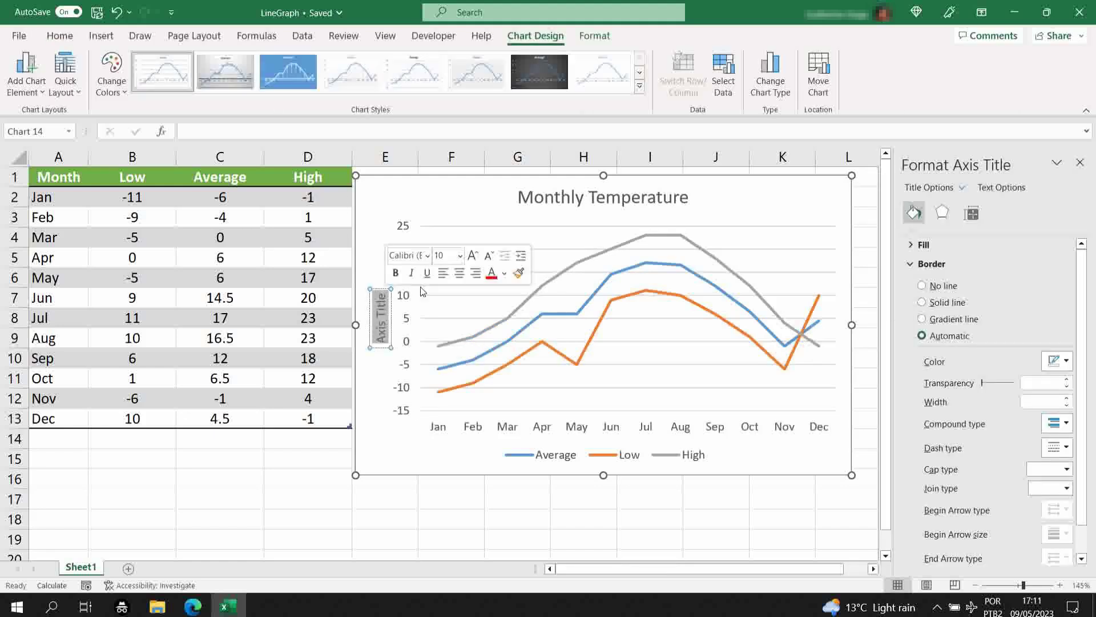
{"action": "key", "text": "BackSpace"}
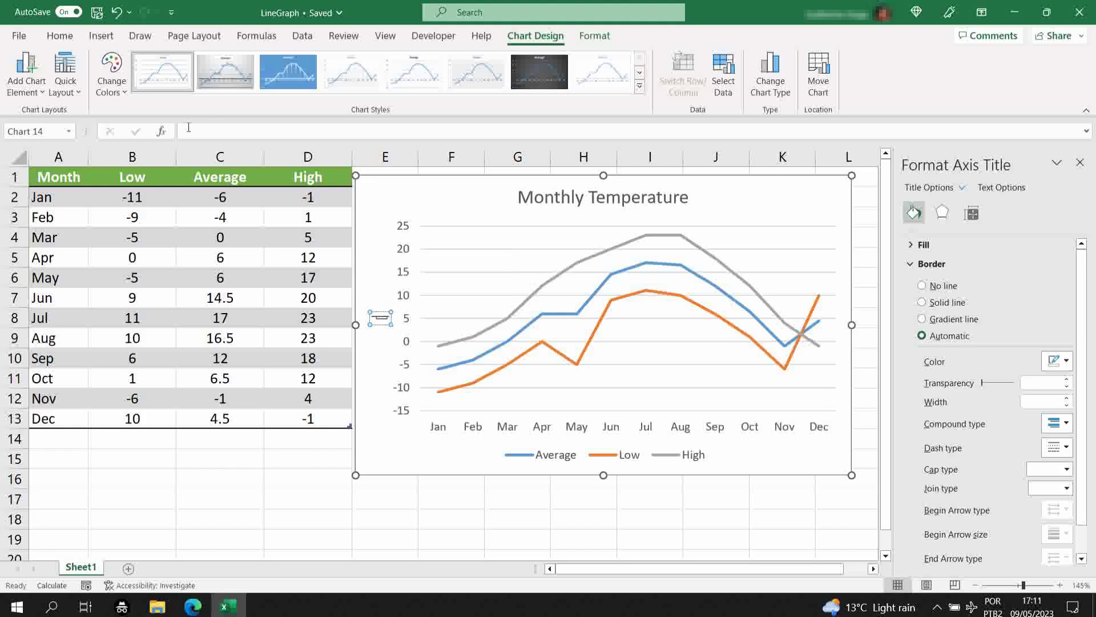
{"action": "left_click", "coordinate": [100, 36]}
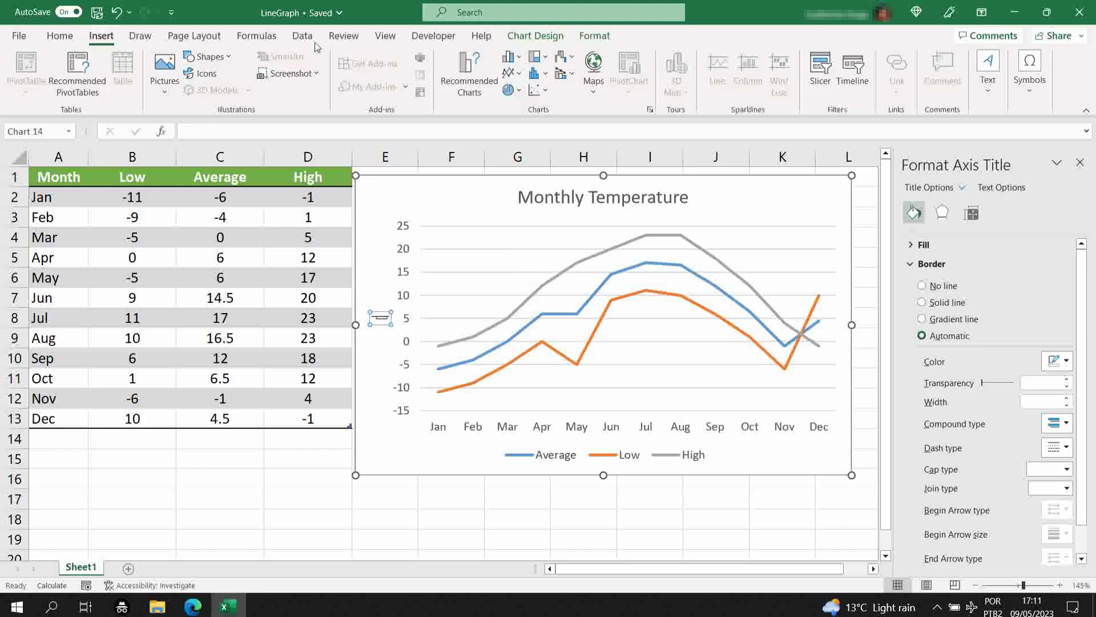
{"action": "left_click", "coordinate": [1026, 86]}
{"action": "left_click", "coordinate": [1065, 137]}
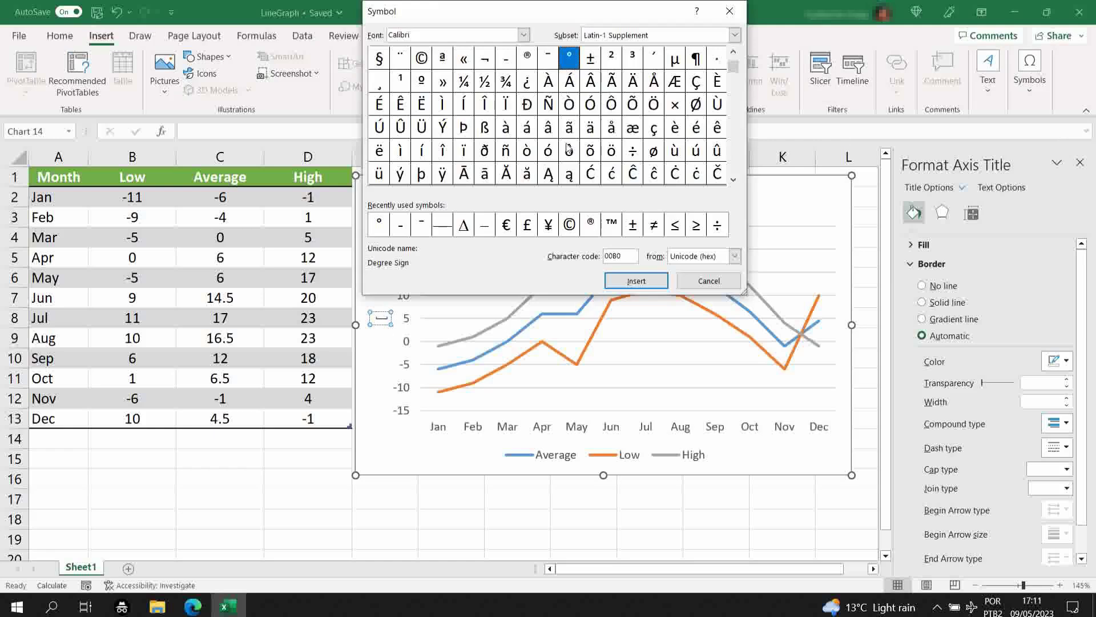
{"action": "left_click", "coordinate": [636, 280]}
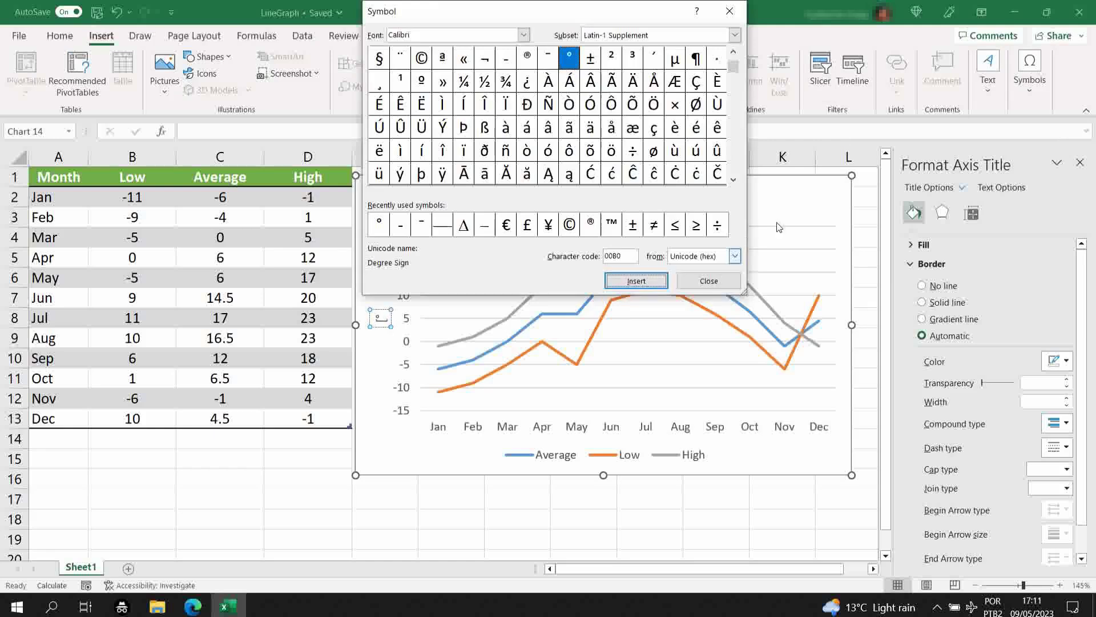
{"action": "left_click", "coordinate": [714, 281]}
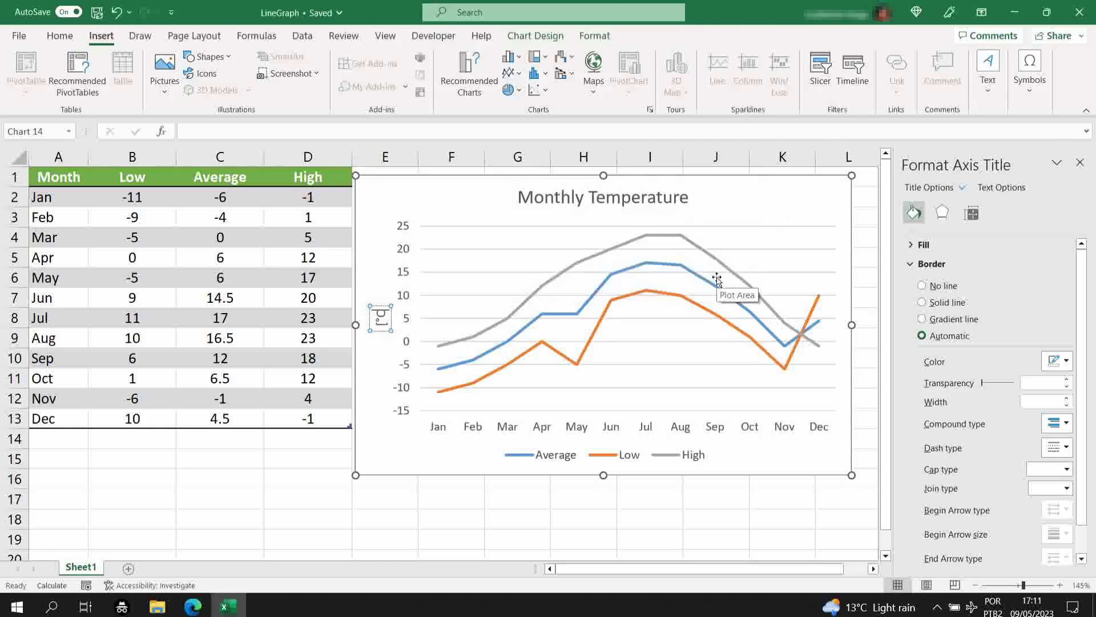
{"action": "left_click", "coordinate": [380, 207]}
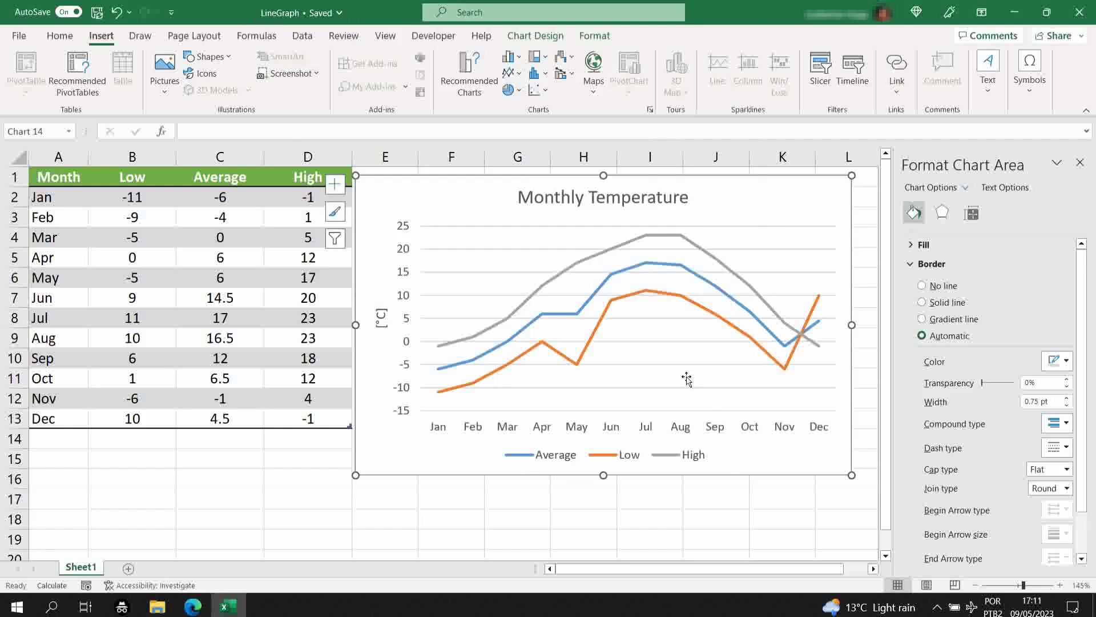
Give the High series line a red outline colour
{"action": "left_click", "coordinate": [1078, 164]}
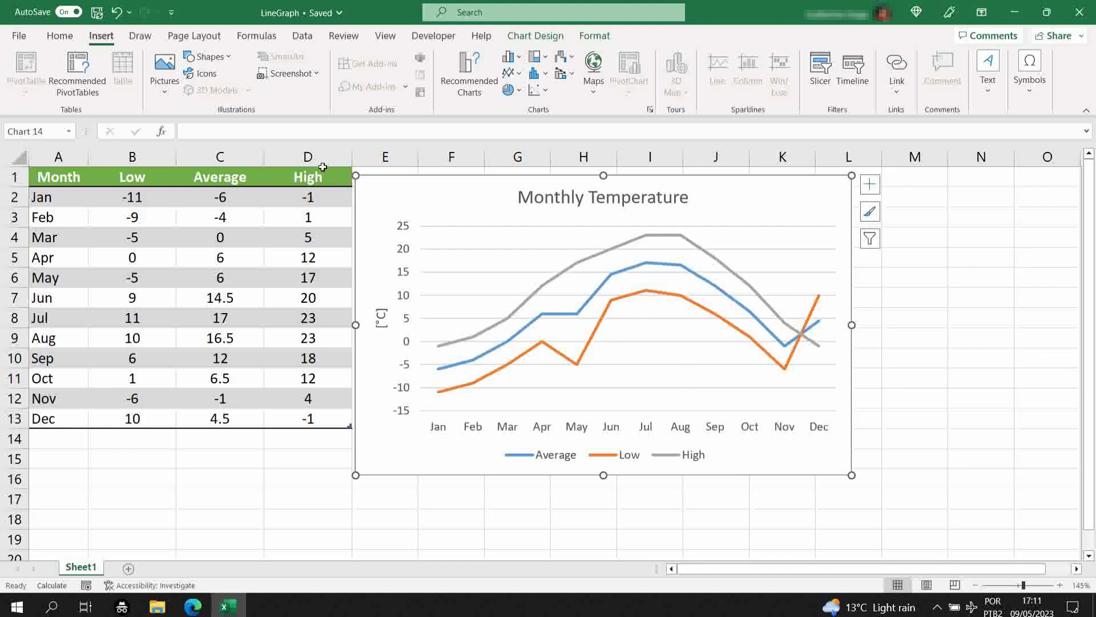
{"action": "right_click", "coordinate": [559, 279]}
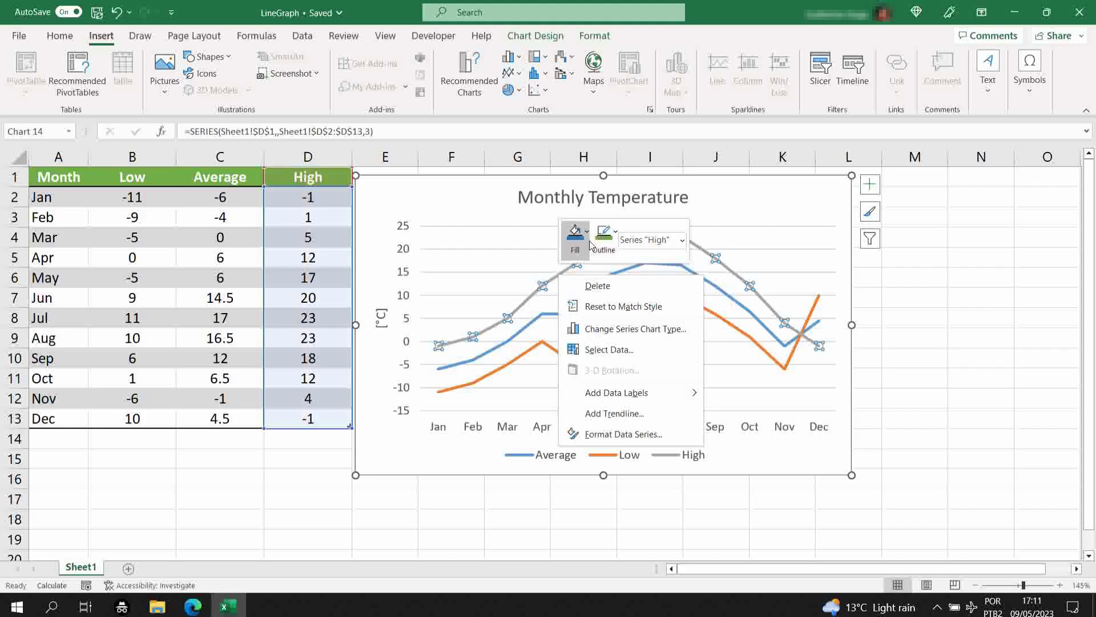
{"action": "left_click", "coordinate": [613, 257]}
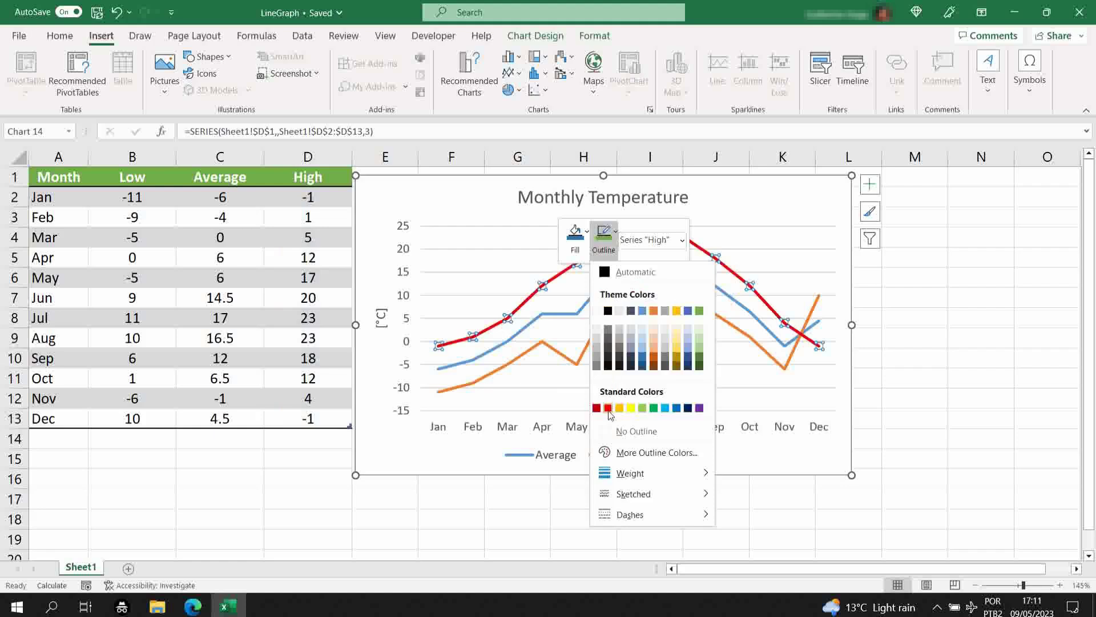
{"action": "left_click", "coordinate": [576, 233]}
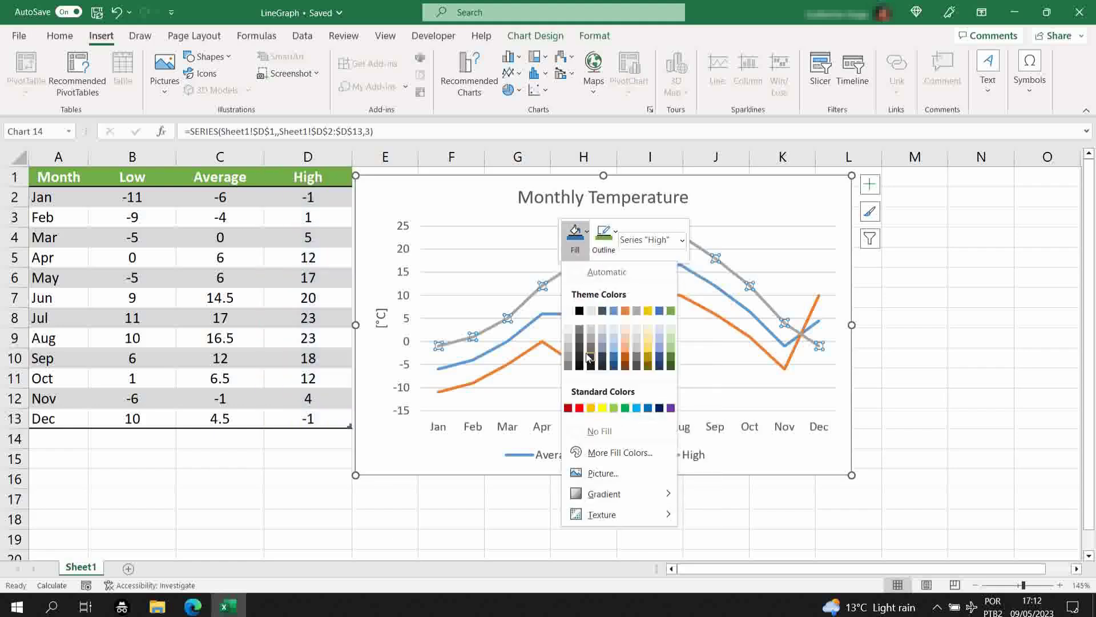
{"action": "left_click", "coordinate": [606, 243]}
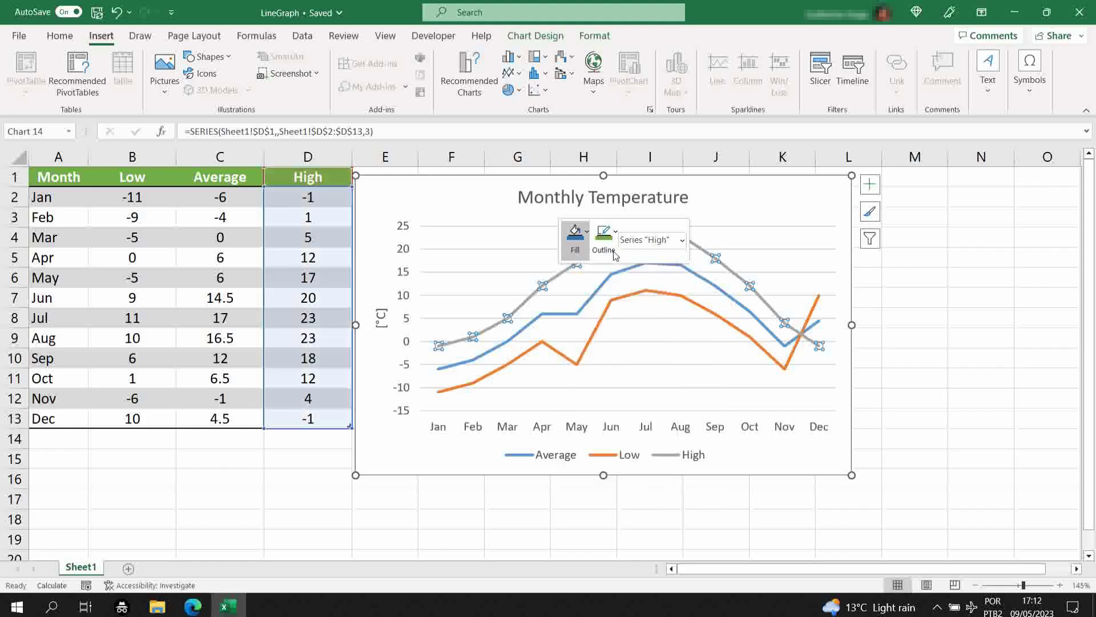
{"action": "left_click", "coordinate": [607, 407]}
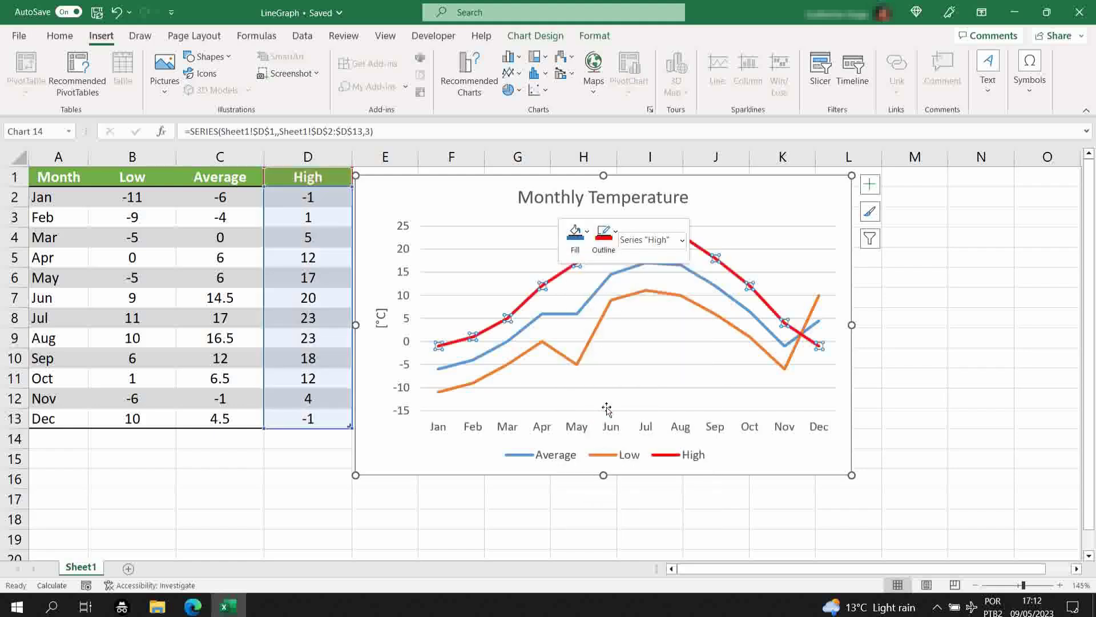
{"action": "left_click", "coordinate": [613, 326]}
Colour the Low line blue and the Average line green
{"action": "right_click", "coordinate": [601, 325]}
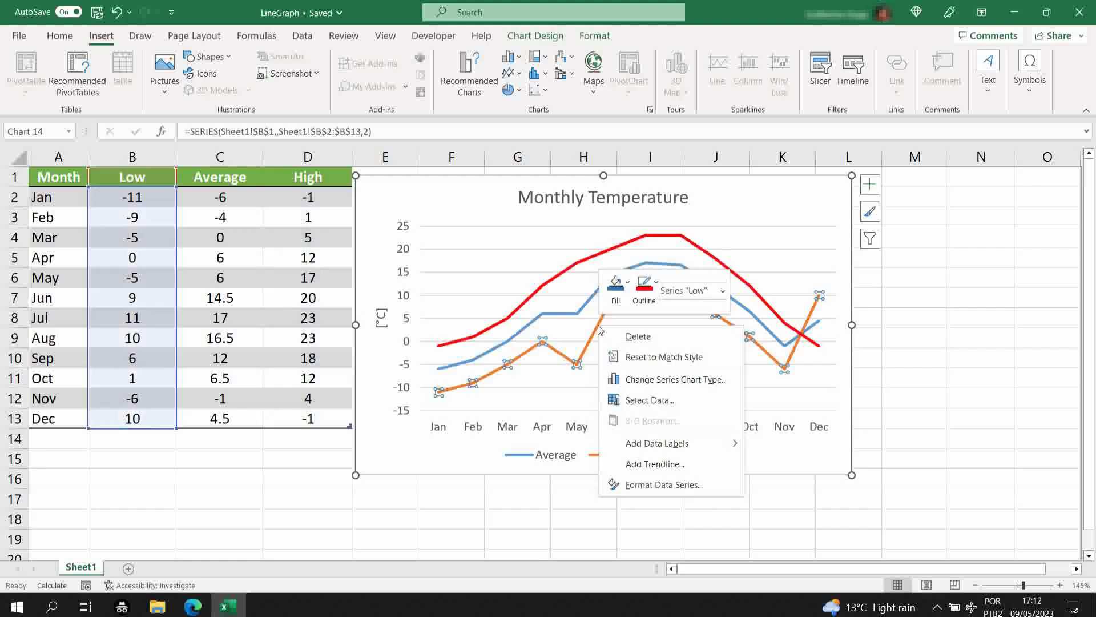
{"action": "left_click", "coordinate": [644, 285]}
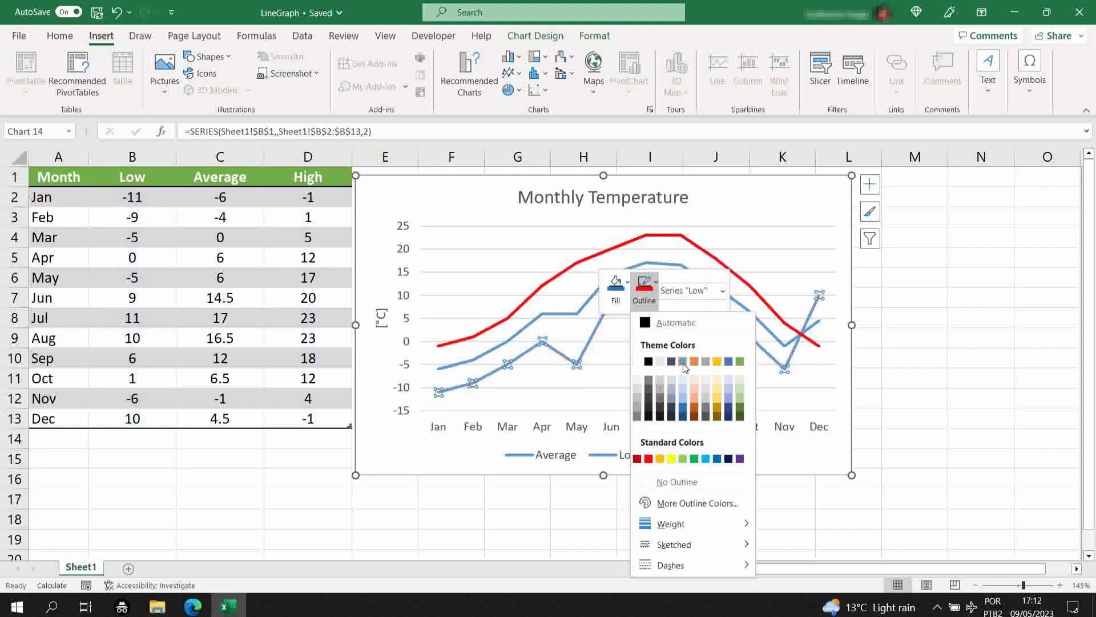
{"action": "left_click", "coordinate": [683, 361]}
{"action": "right_click", "coordinate": [583, 309]}
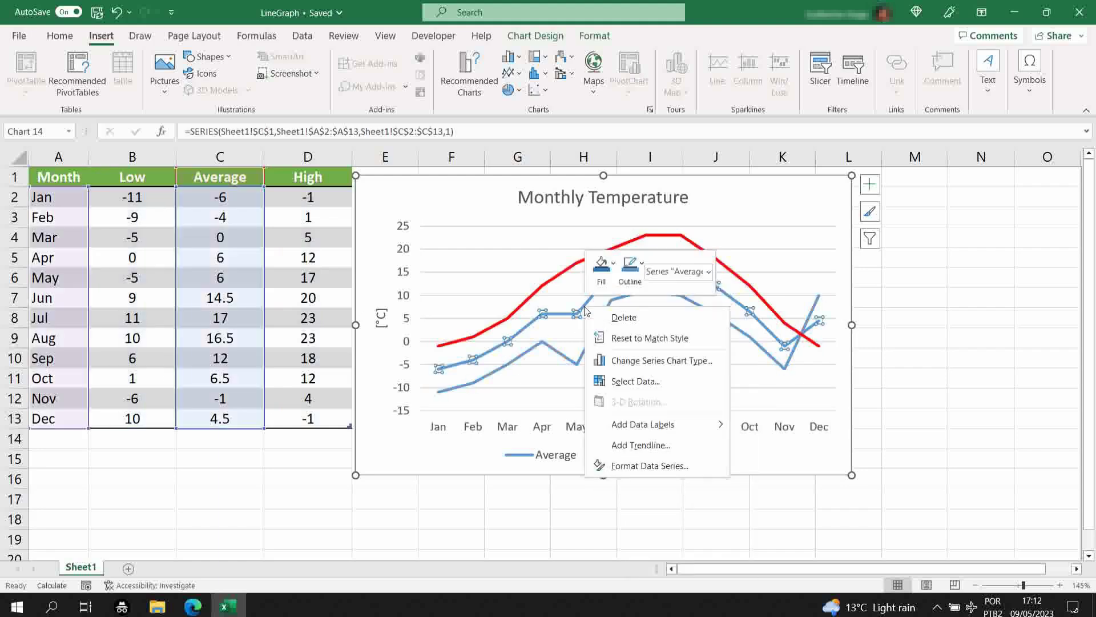
{"action": "left_click", "coordinate": [629, 266]}
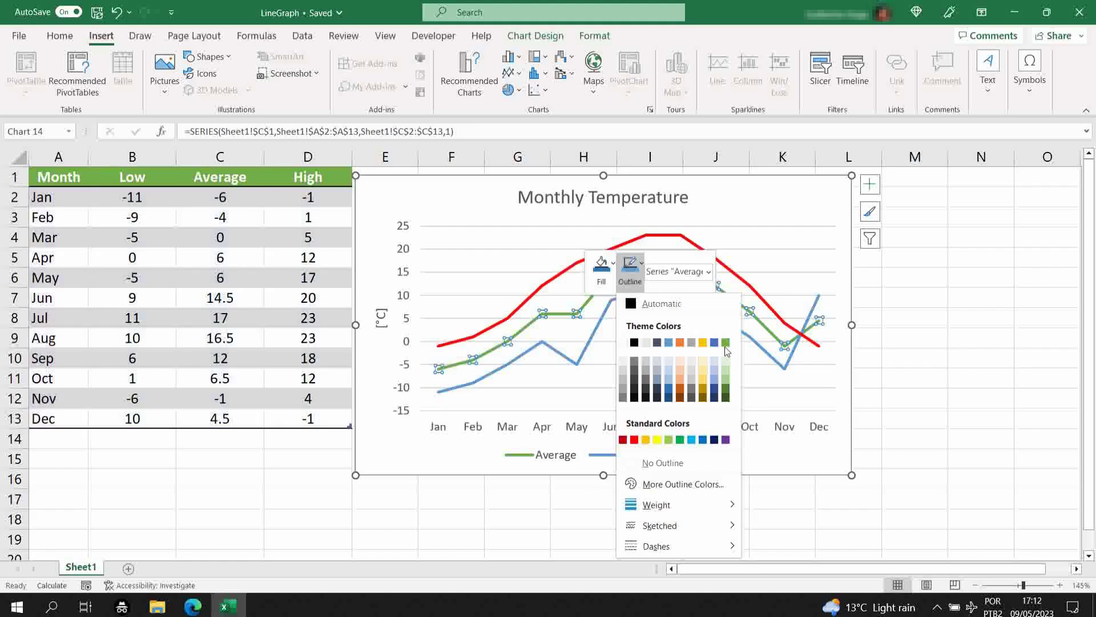
{"action": "left_click", "coordinate": [726, 342]}
{"action": "left_click", "coordinate": [788, 214]}
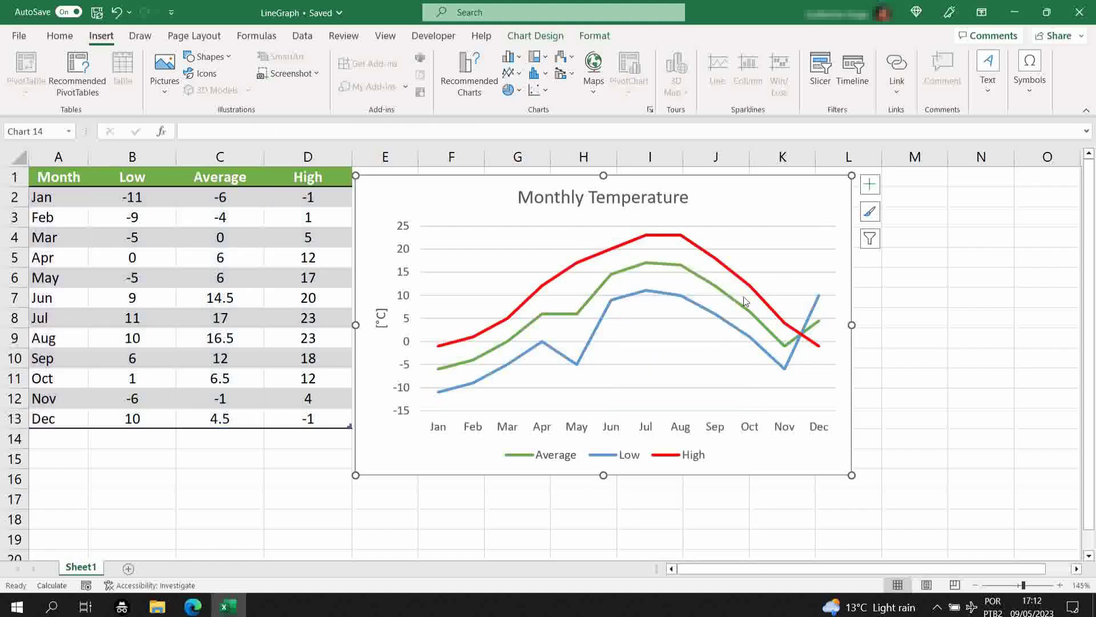
{"action": "right_click", "coordinate": [726, 296]}
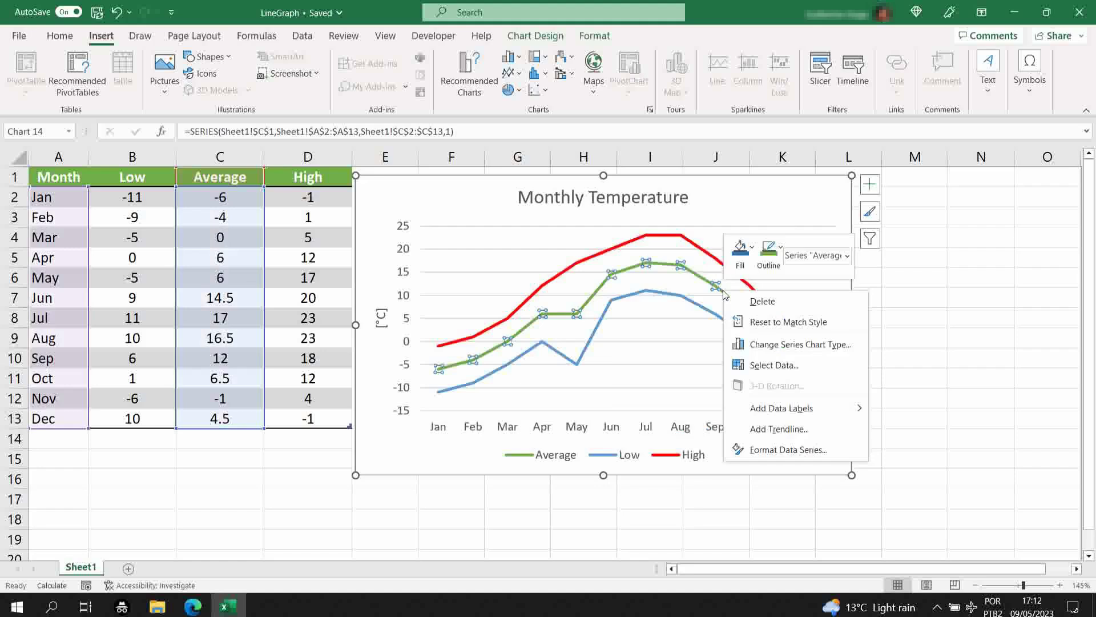
{"action": "left_click", "coordinate": [807, 450]}
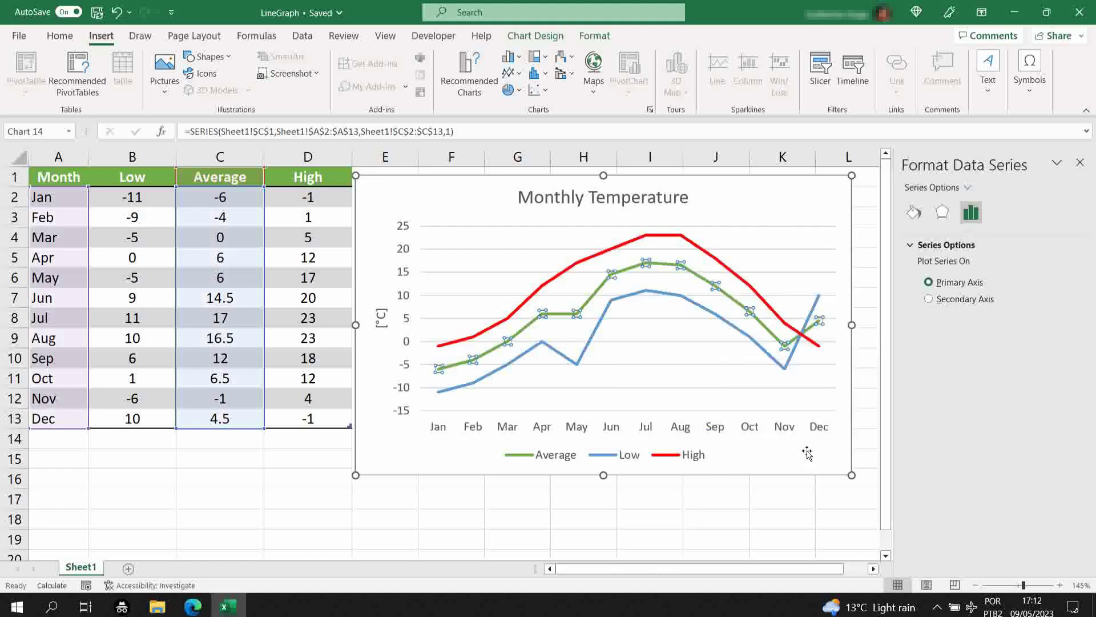
{"action": "left_click", "coordinate": [943, 220]}
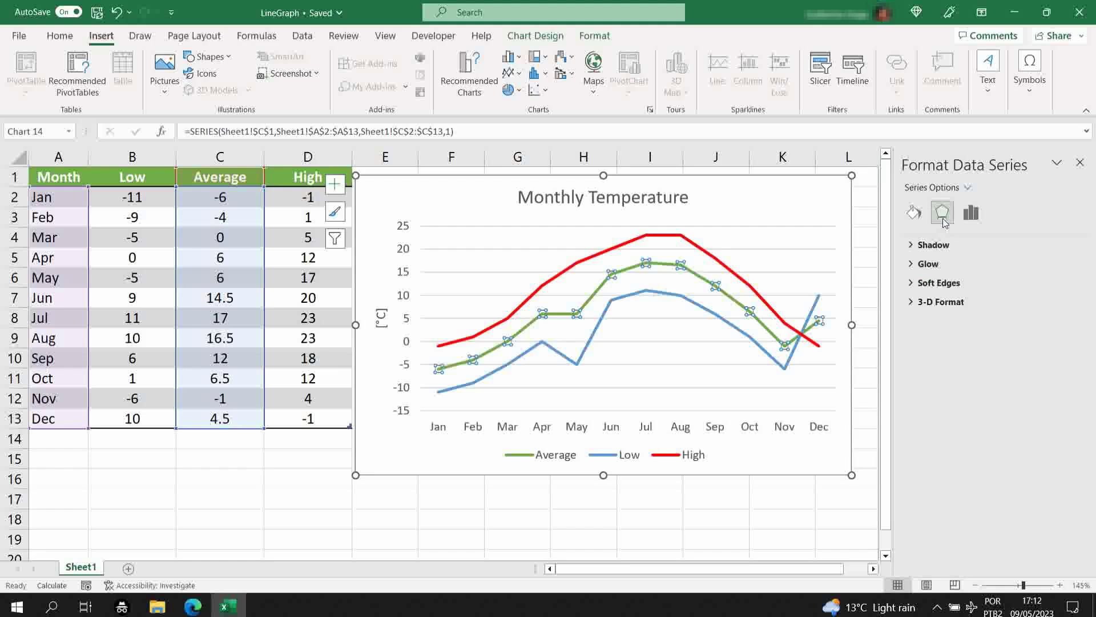
{"action": "left_click", "coordinate": [914, 249]}
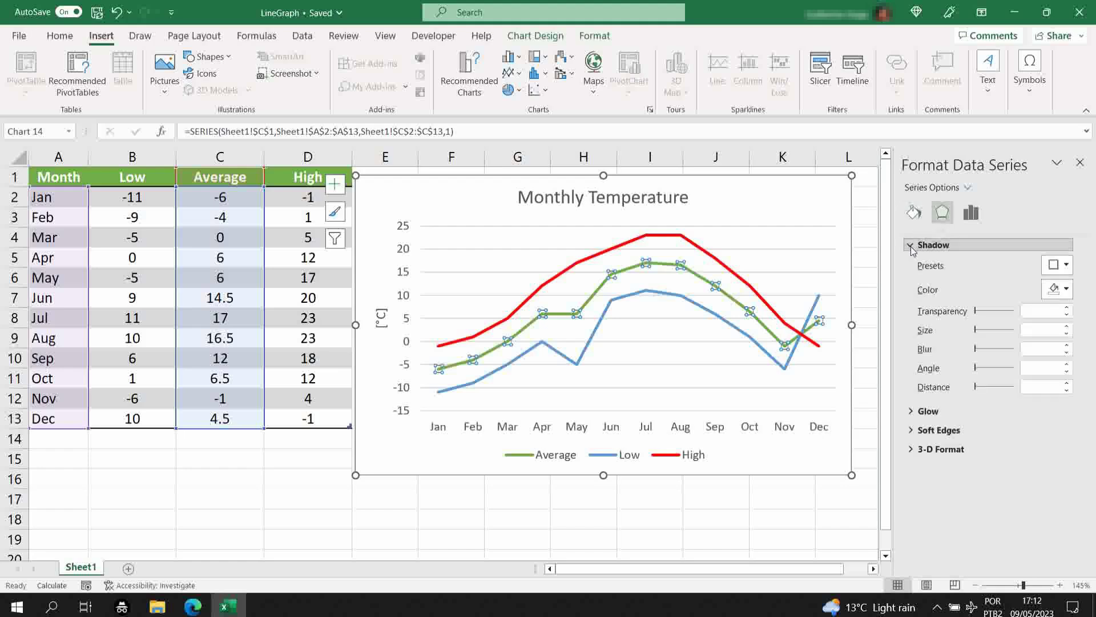
{"action": "left_click", "coordinate": [910, 245]}
{"action": "left_click", "coordinate": [914, 212]}
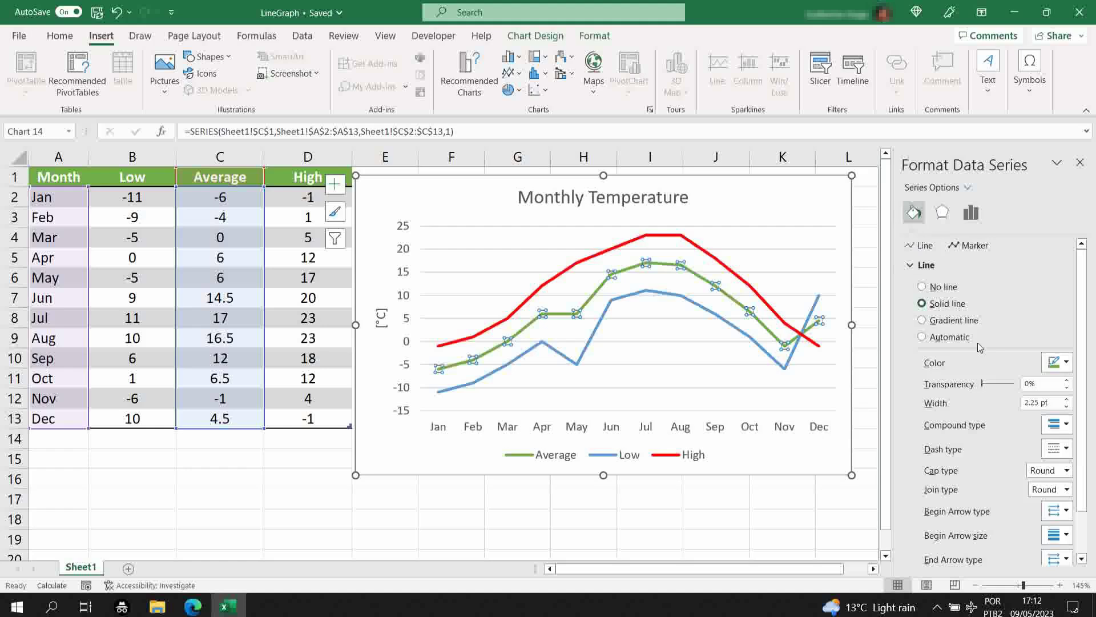
{"action": "scroll", "coordinate": [1007, 366], "scroll_direction": "down", "scroll_amount": 2}
{"action": "scroll", "coordinate": [1085, 419], "scroll_direction": "up", "scroll_amount": 2}
Close the formatting pane, deselect the chart and save with Ctrl+S
{"action": "left_click", "coordinate": [1079, 163]}
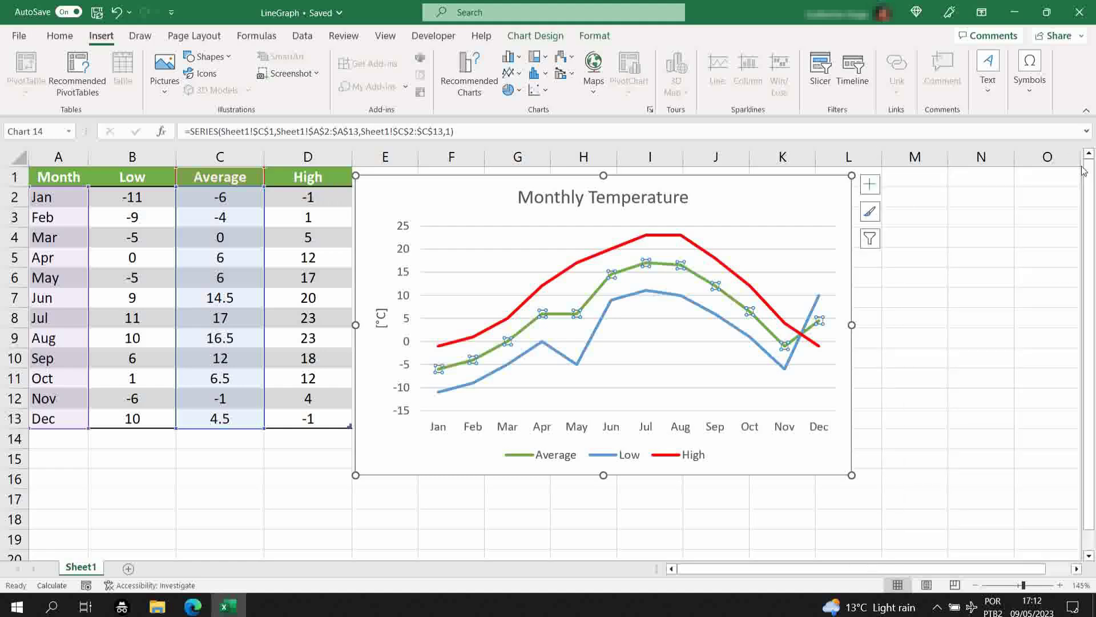
{"action": "left_click", "coordinate": [923, 216]}
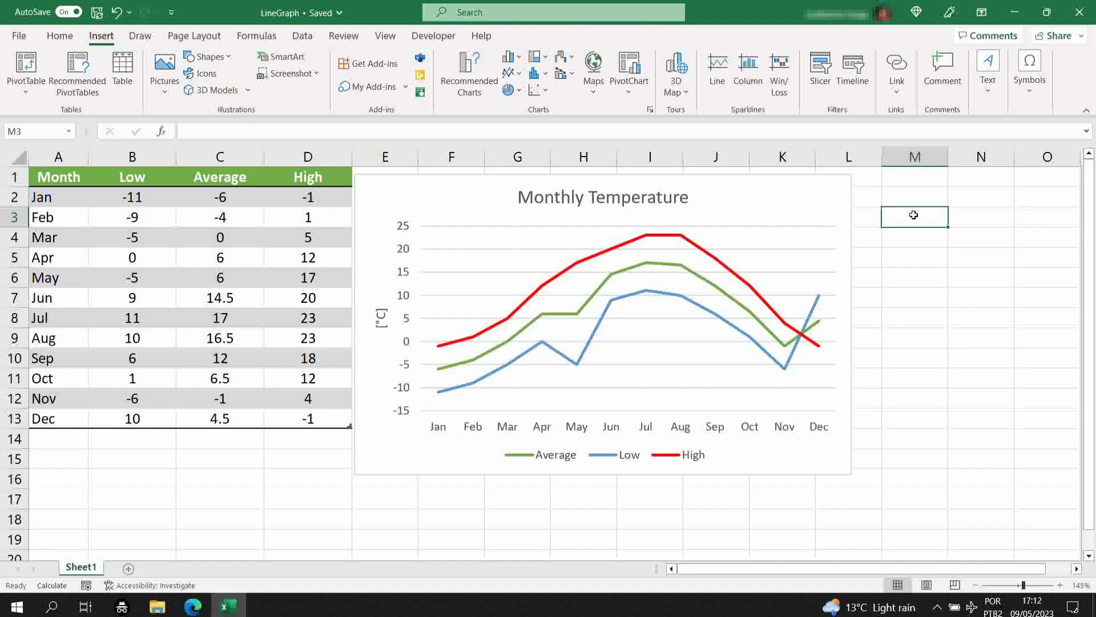
{"action": "key", "text": "ctrl+s"}
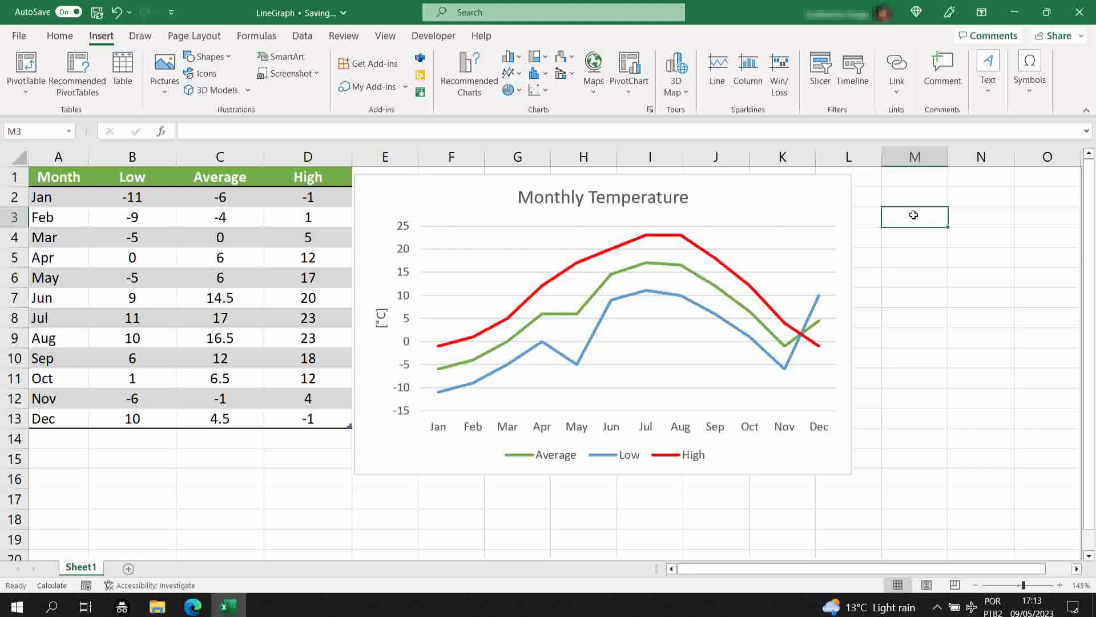